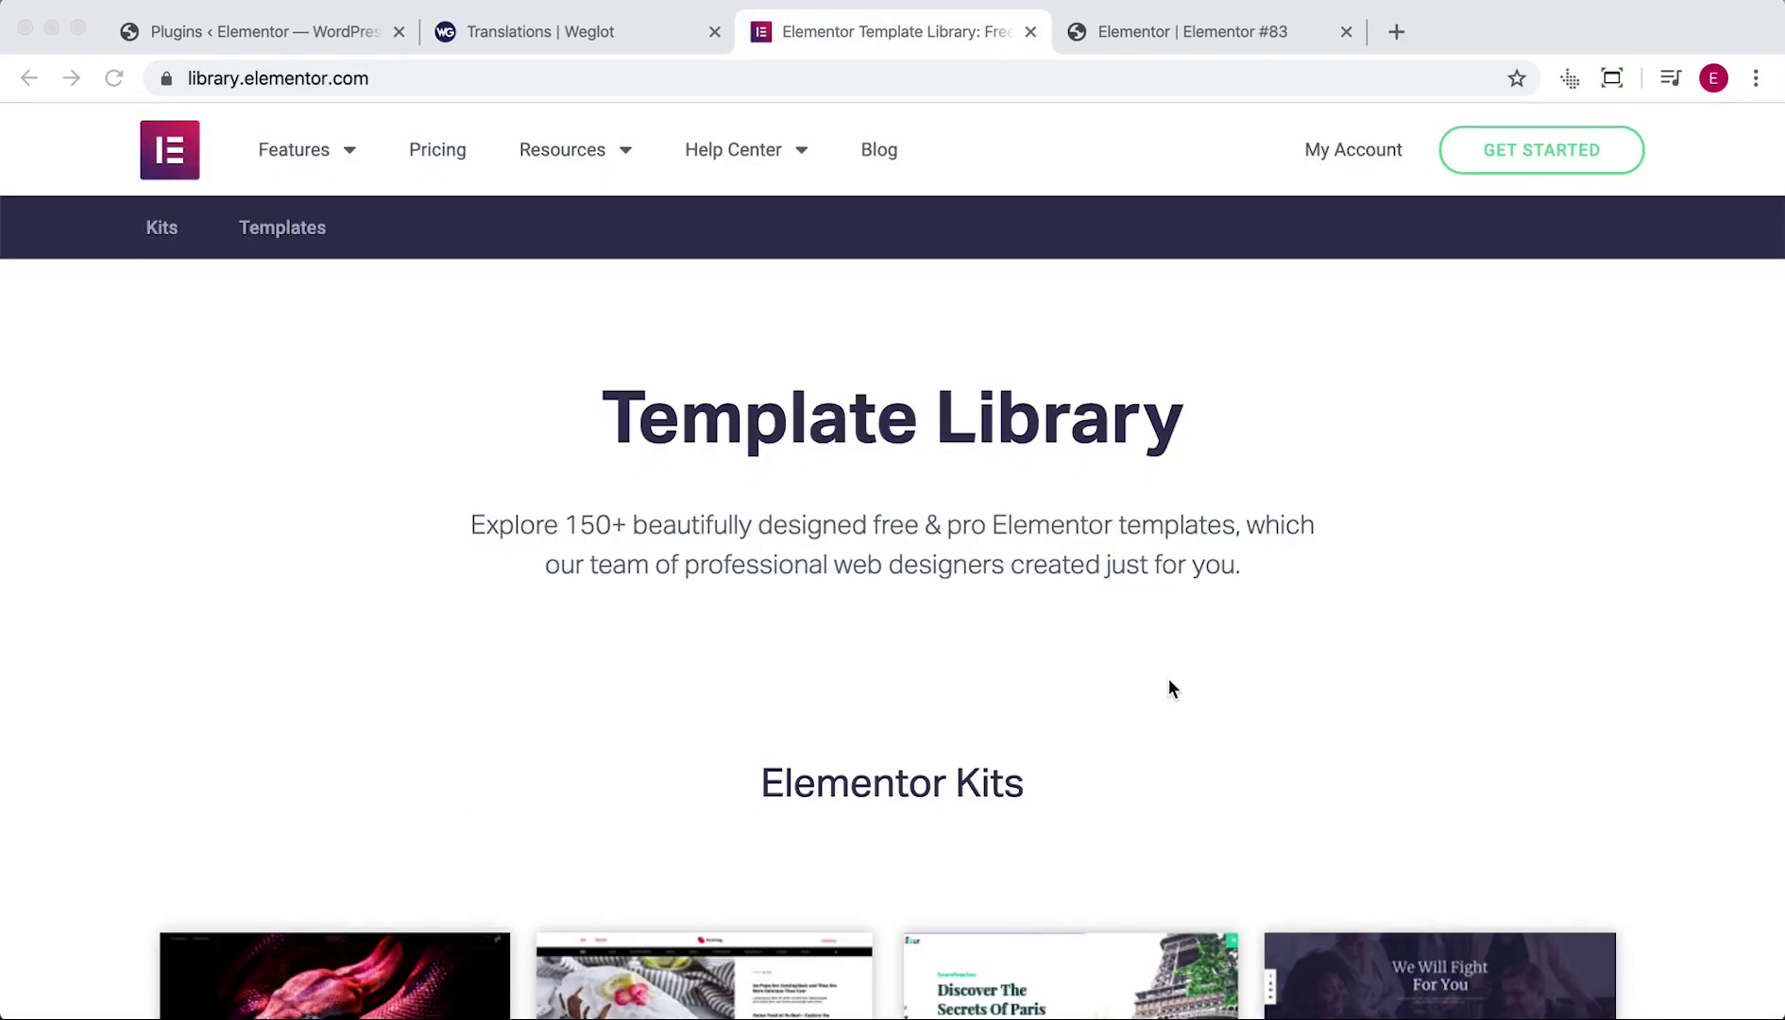
scroll(1171, 686, "down", 2)
scroll(1170, 686, "down", 5)
scroll(1171, 685, "down", 1)
scroll(1170, 685, "down", 3)
scroll(1168, 685, "down", 1)
scroll(1168, 686, "down", 1)
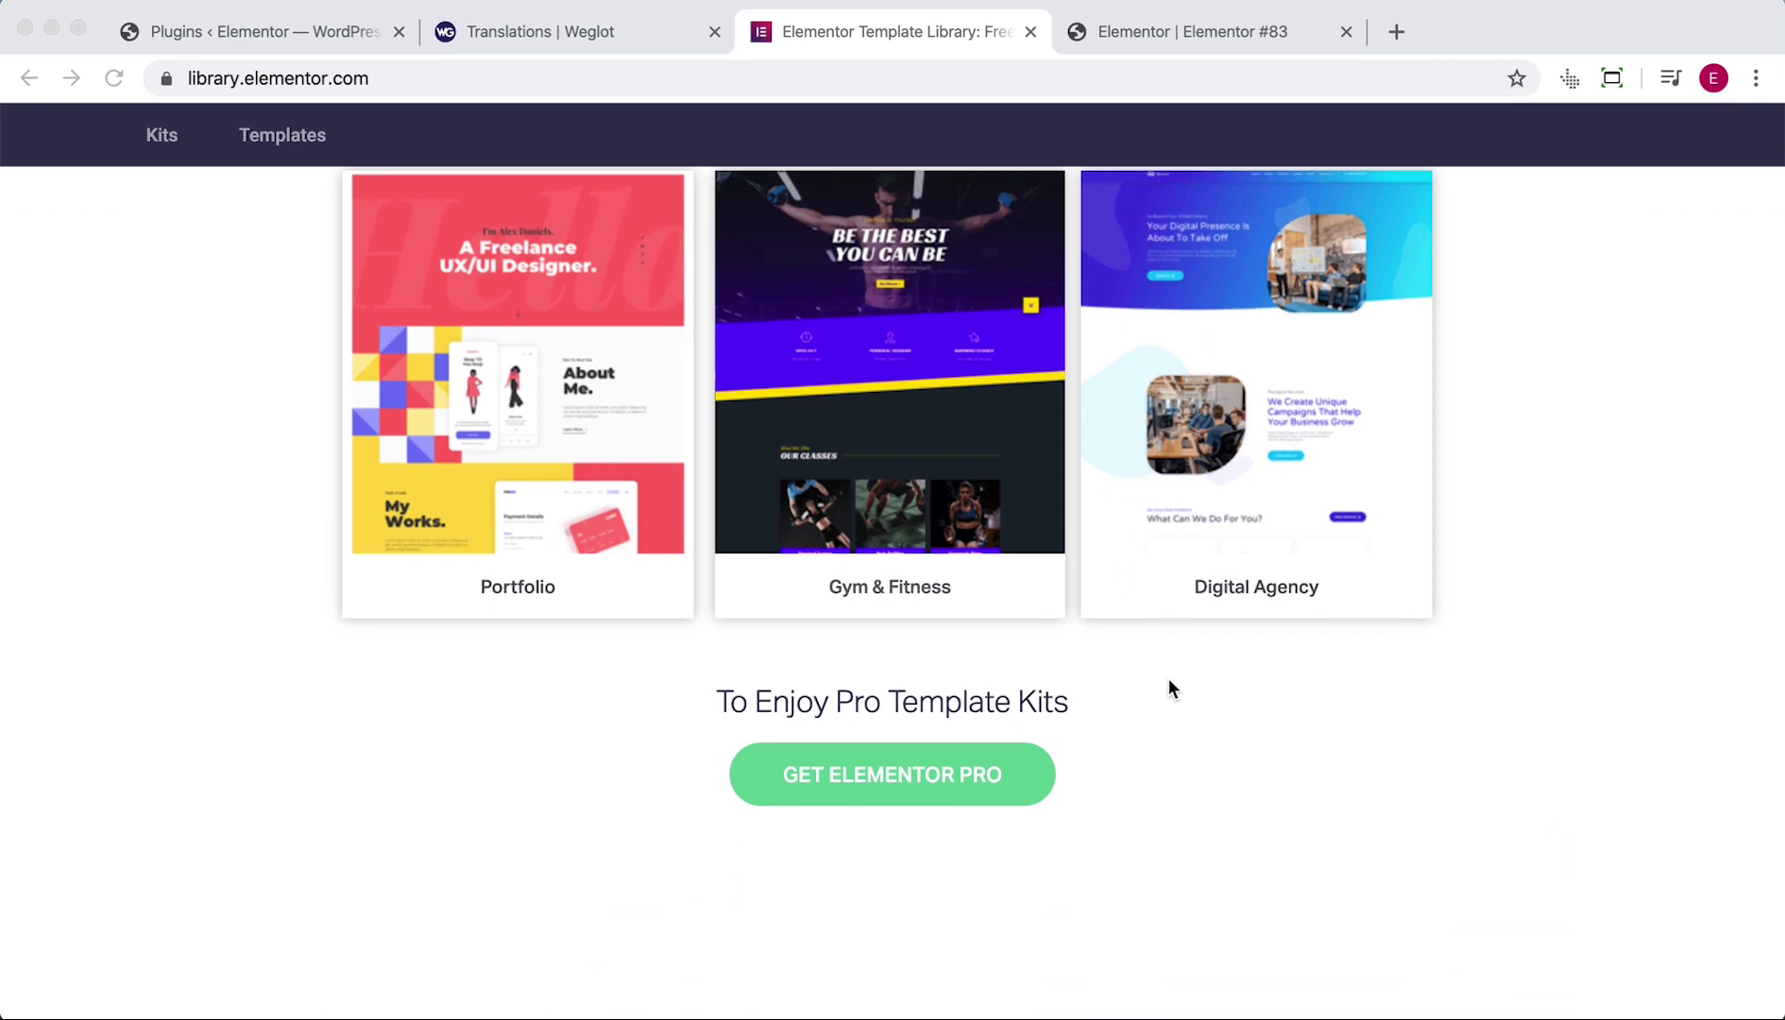
scroll(1168, 680, "down", 5)
scroll(1169, 680, "down", 1)
scroll(1168, 680, "down", 2)
scroll(1168, 685, "down", 2)
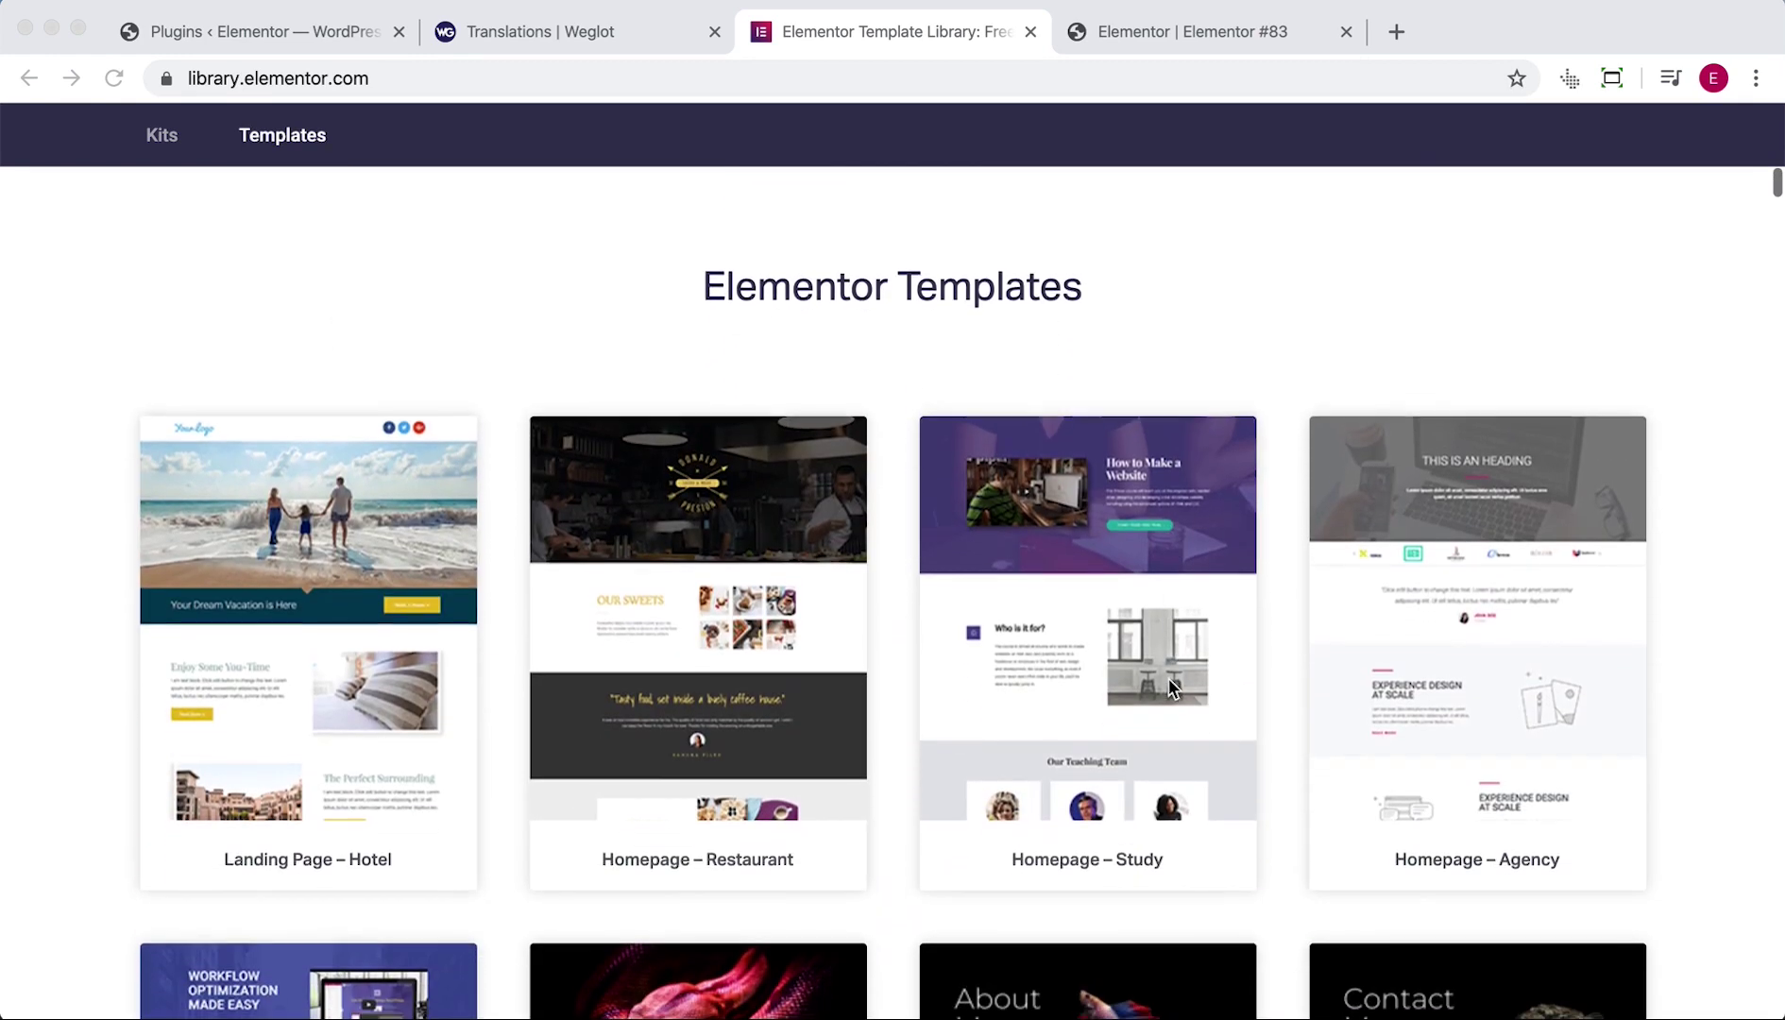
scroll(1169, 686, "down", 1)
scroll(1169, 686, "down", 3)
scroll(1168, 686, "down", 2)
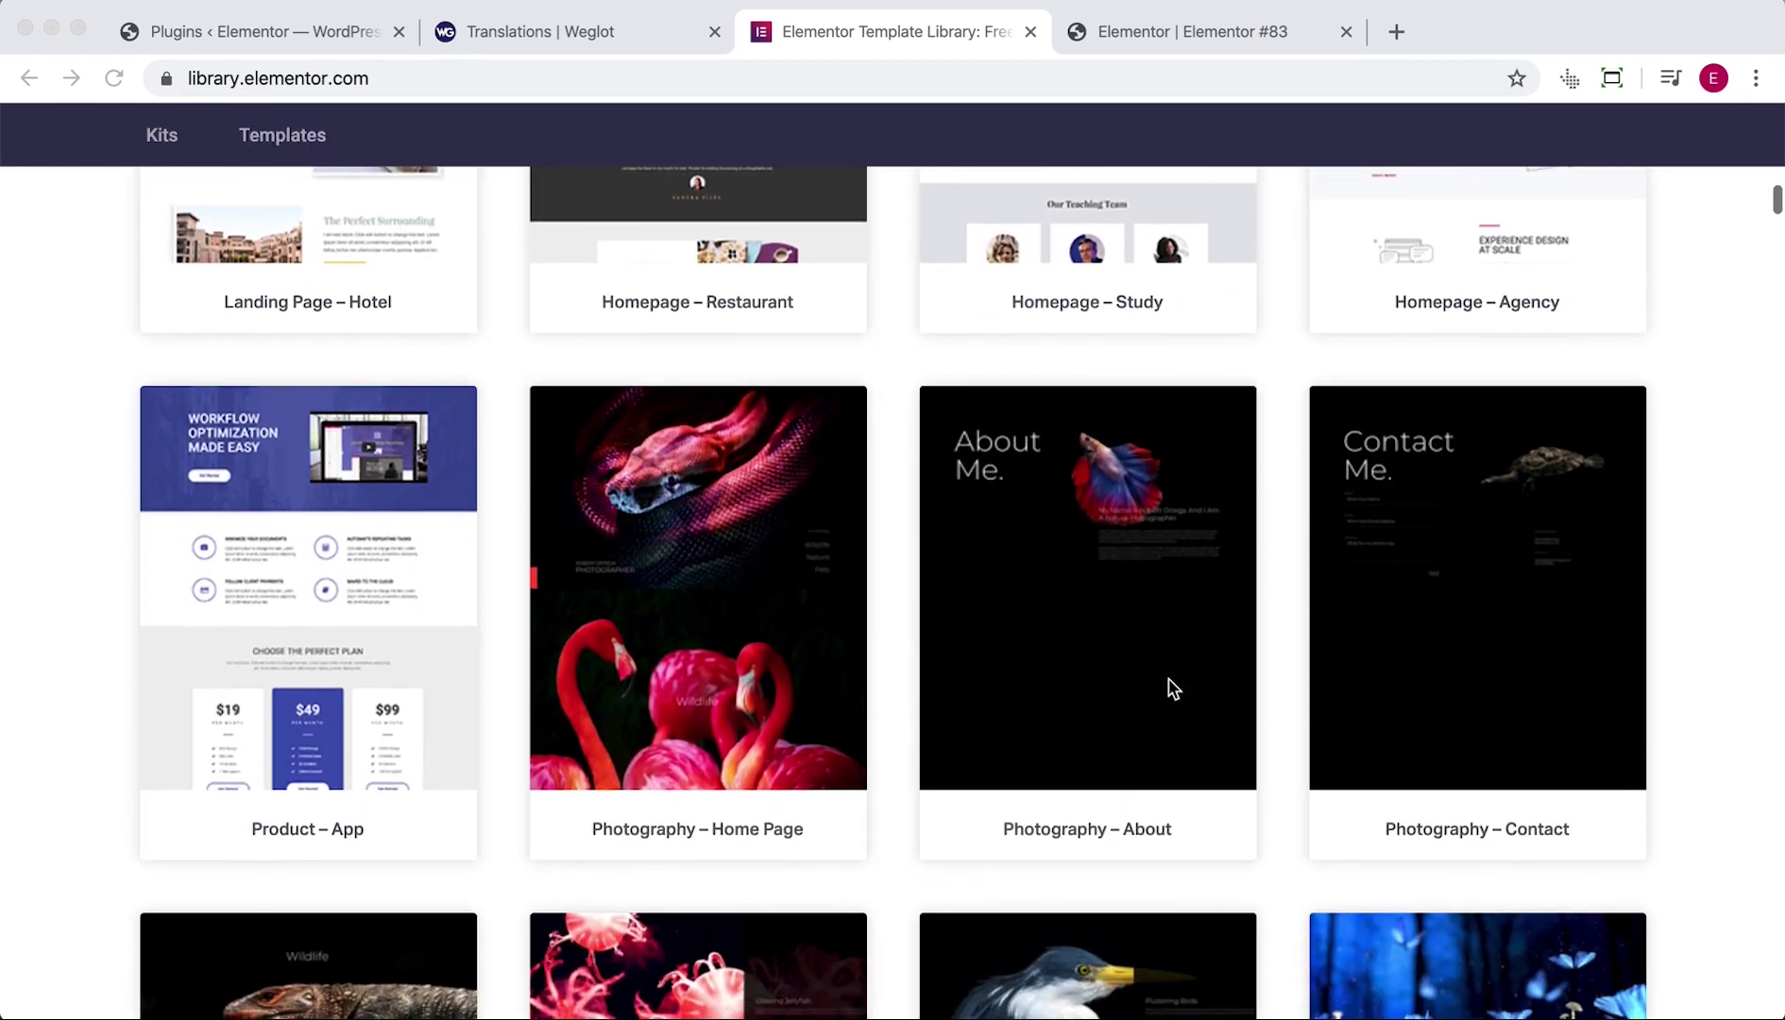
scroll(1168, 686, "down", 2)
scroll(1169, 686, "down", 2)
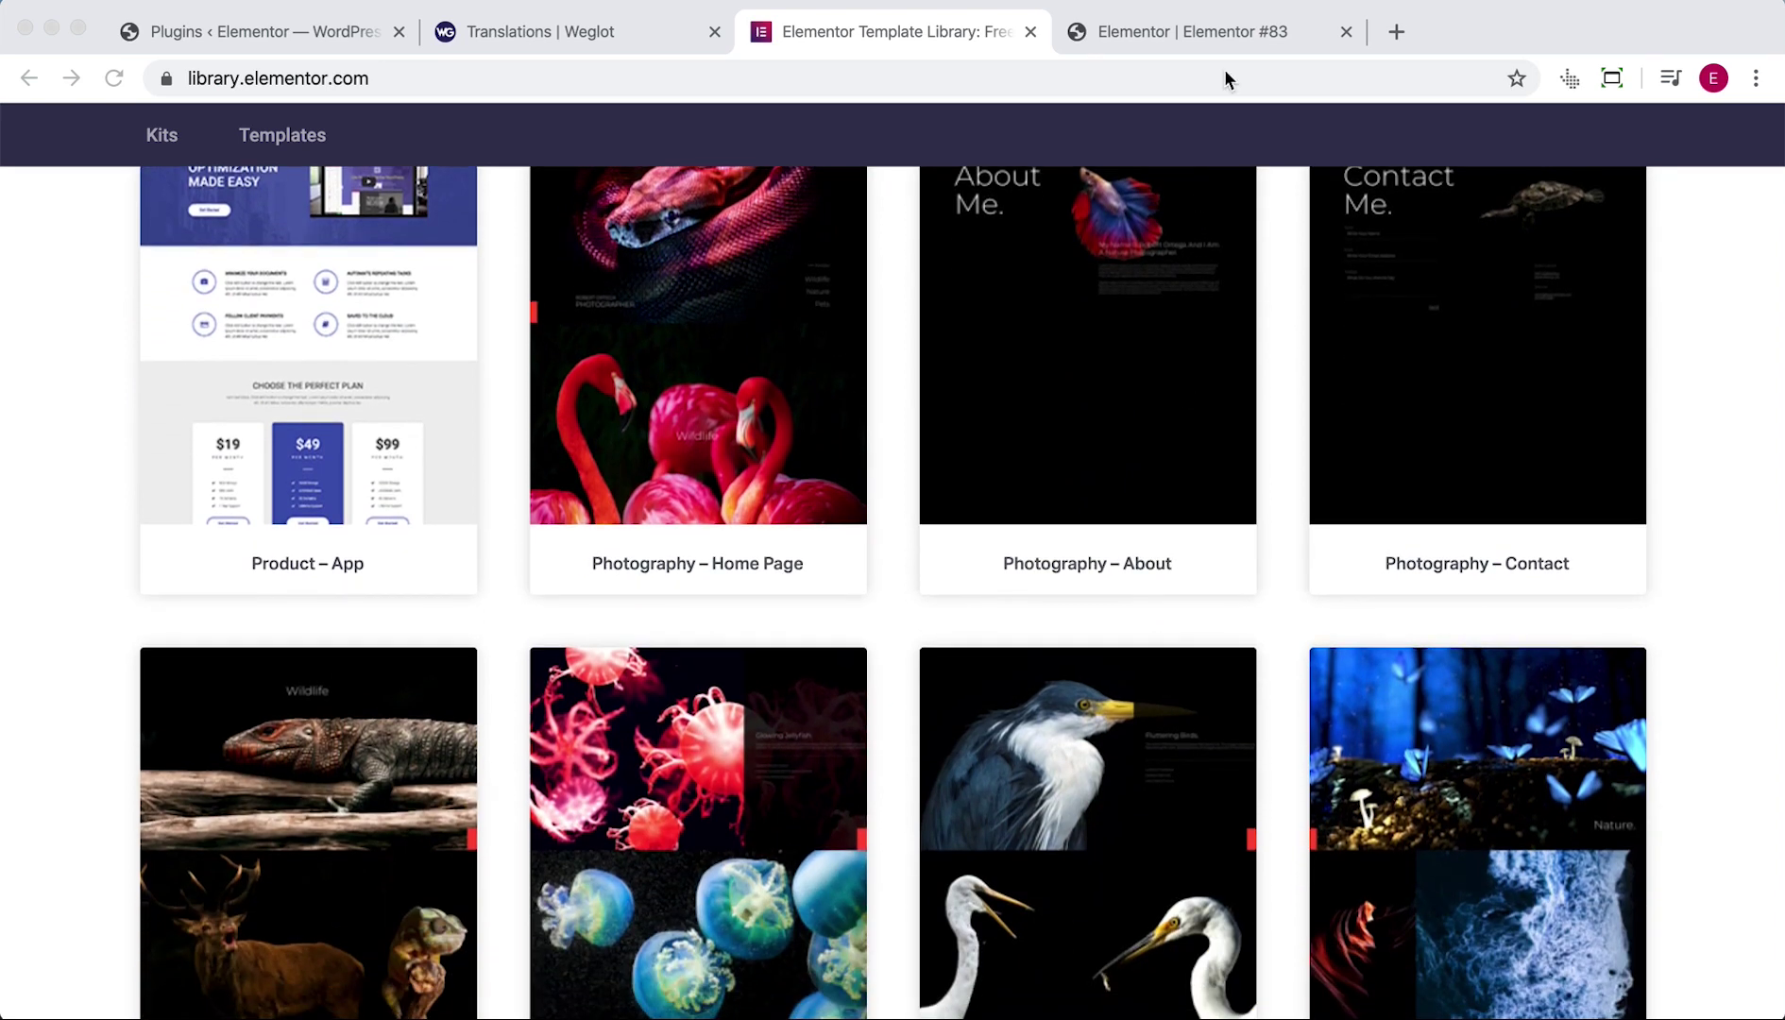
- Switch to the Elementor-built translation demo page to review it
left_click(1232, 33)
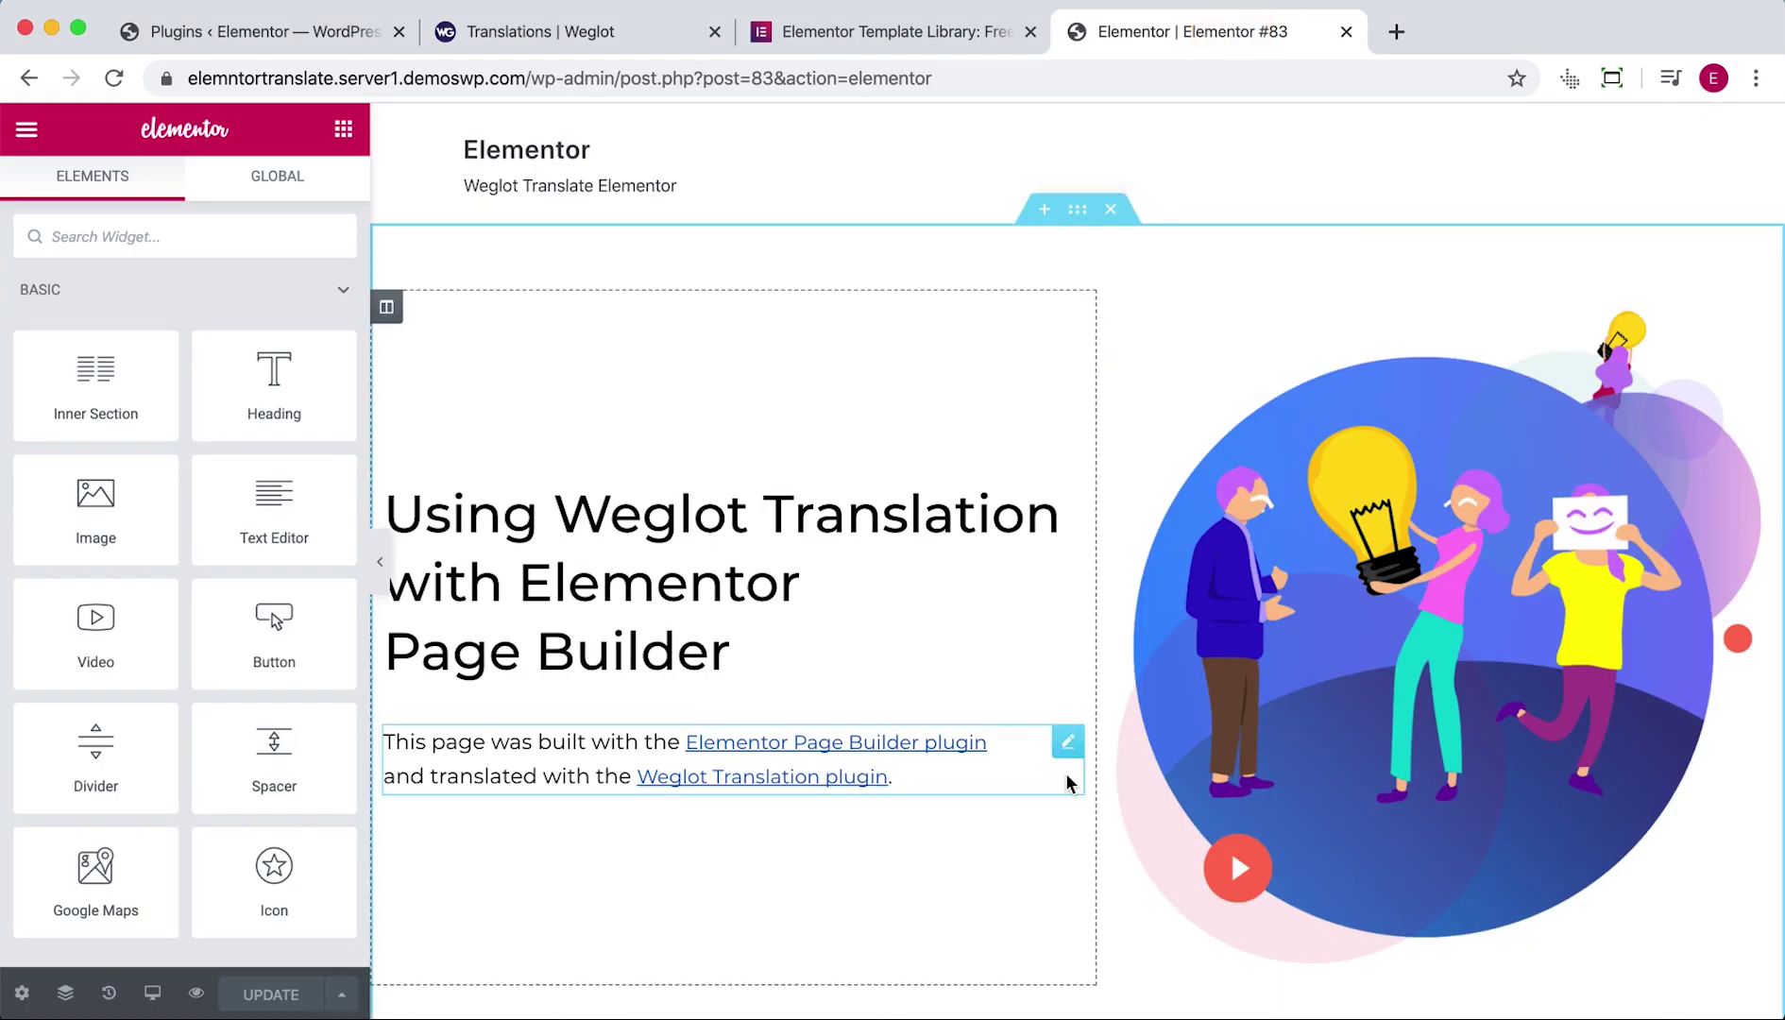
scroll(1068, 780, "down", 1)
scroll(1068, 781, "down", 3)
scroll(1066, 773, "down", 1)
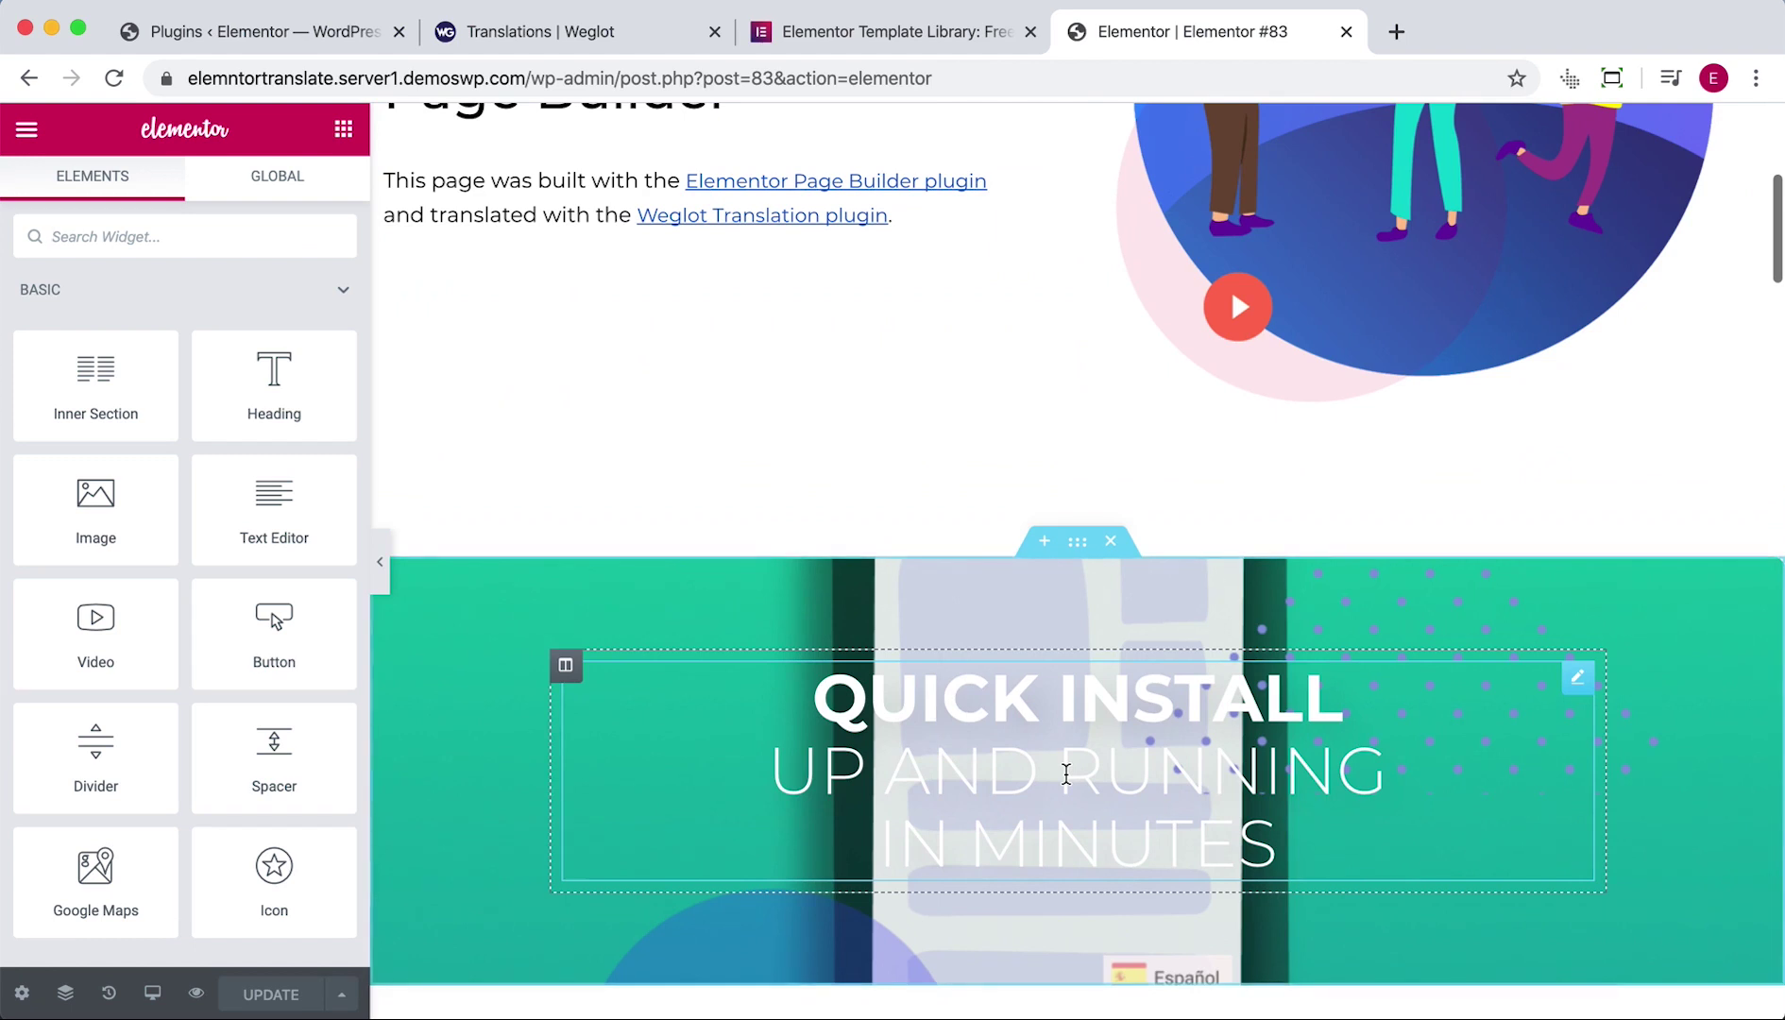
scroll(1066, 774, "down", 4)
scroll(1066, 773, "down", 1)
scroll(1065, 774, "down", 2)
scroll(1066, 784, "down", 1)
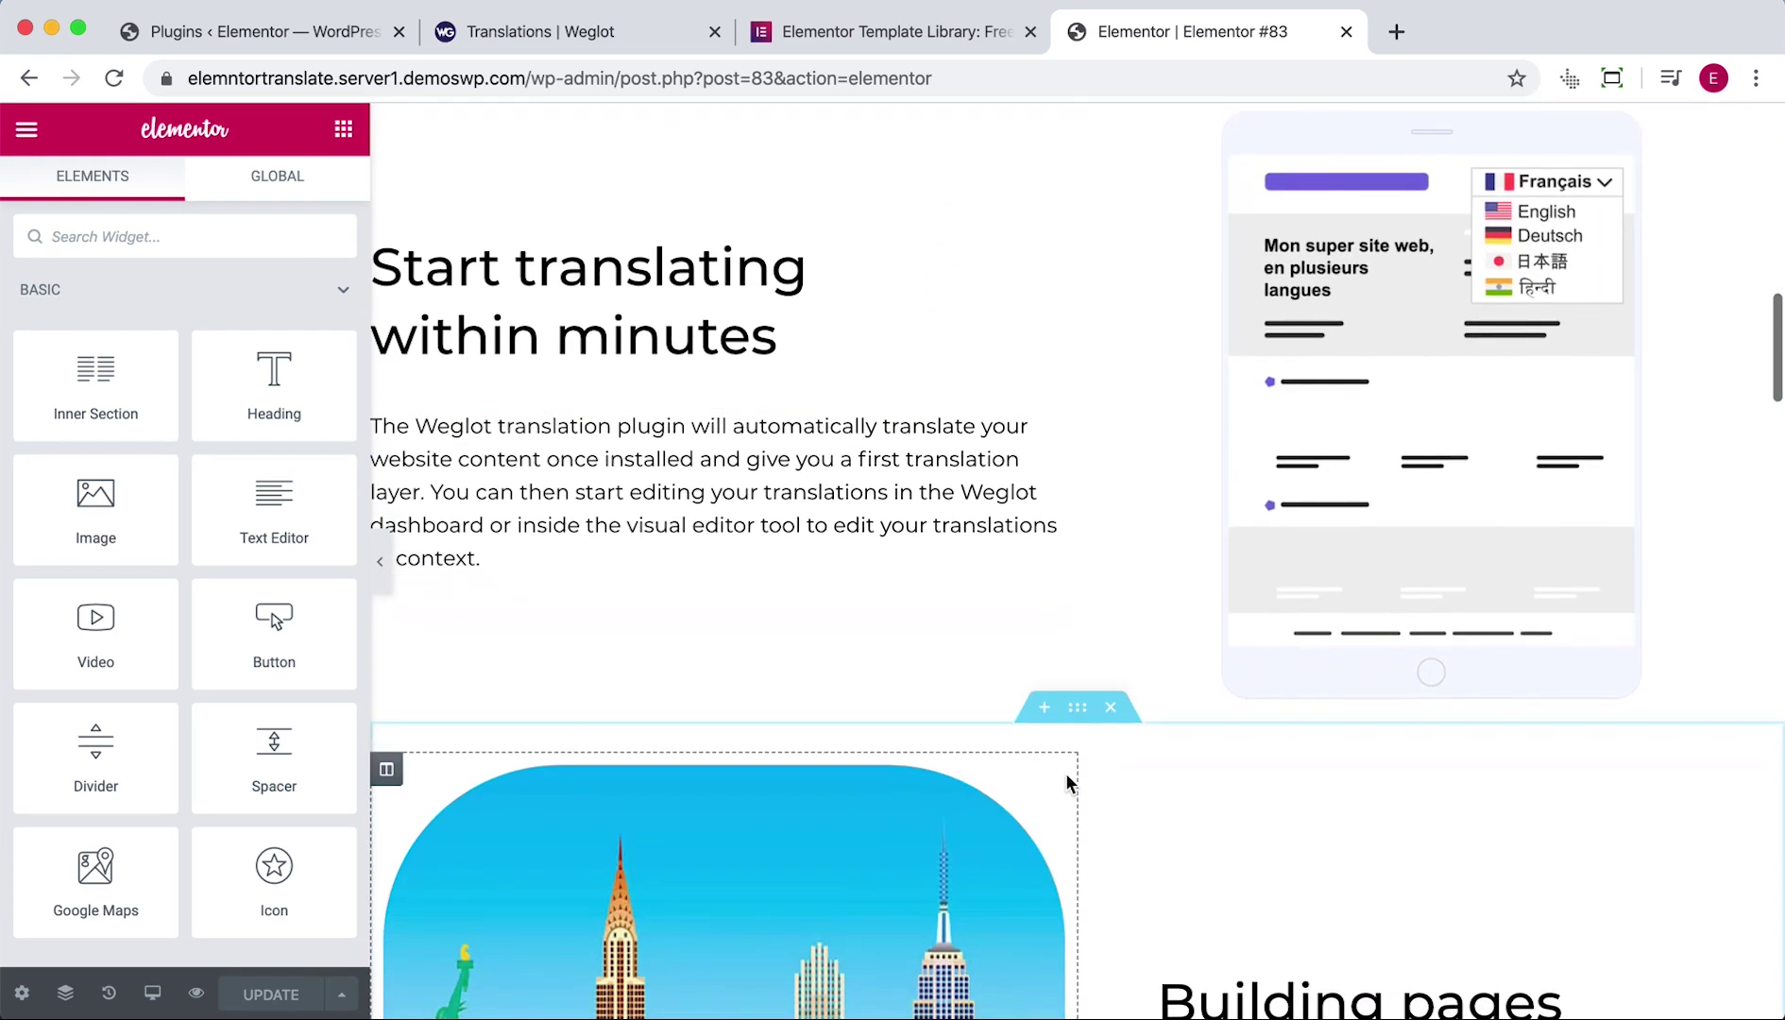
scroll(1065, 775, "down", 4)
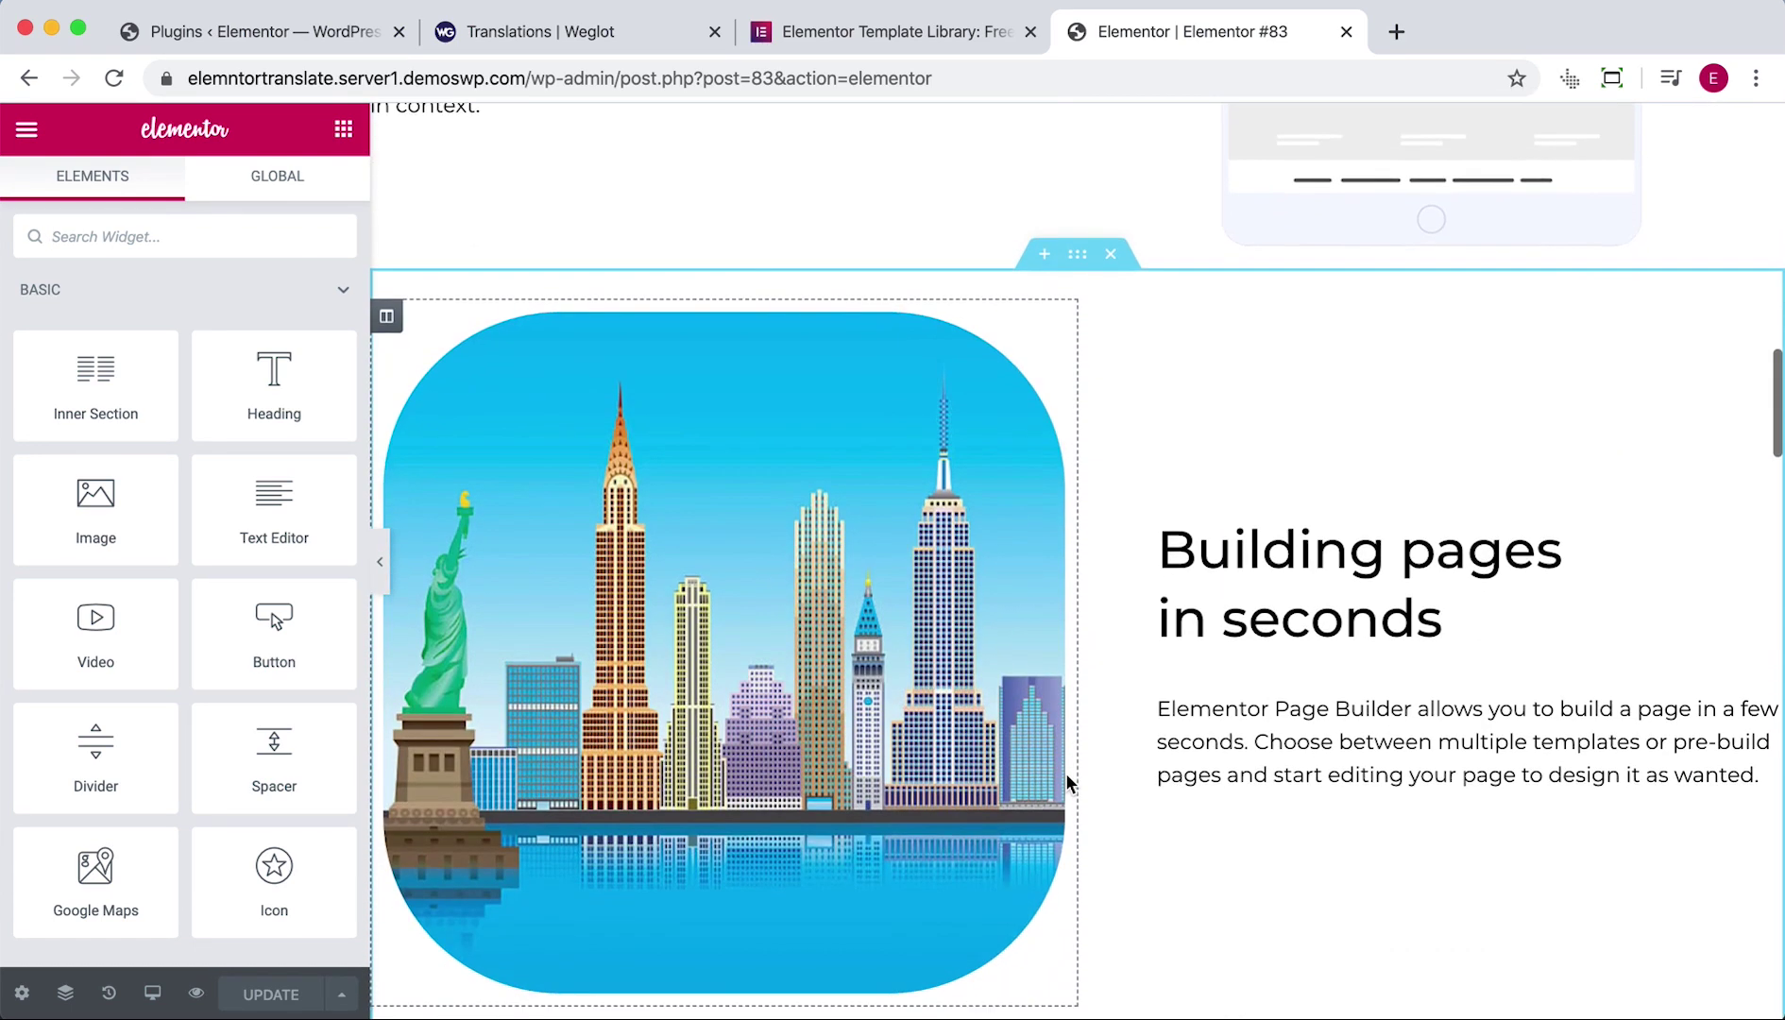
scroll(1065, 783, "down", 1)
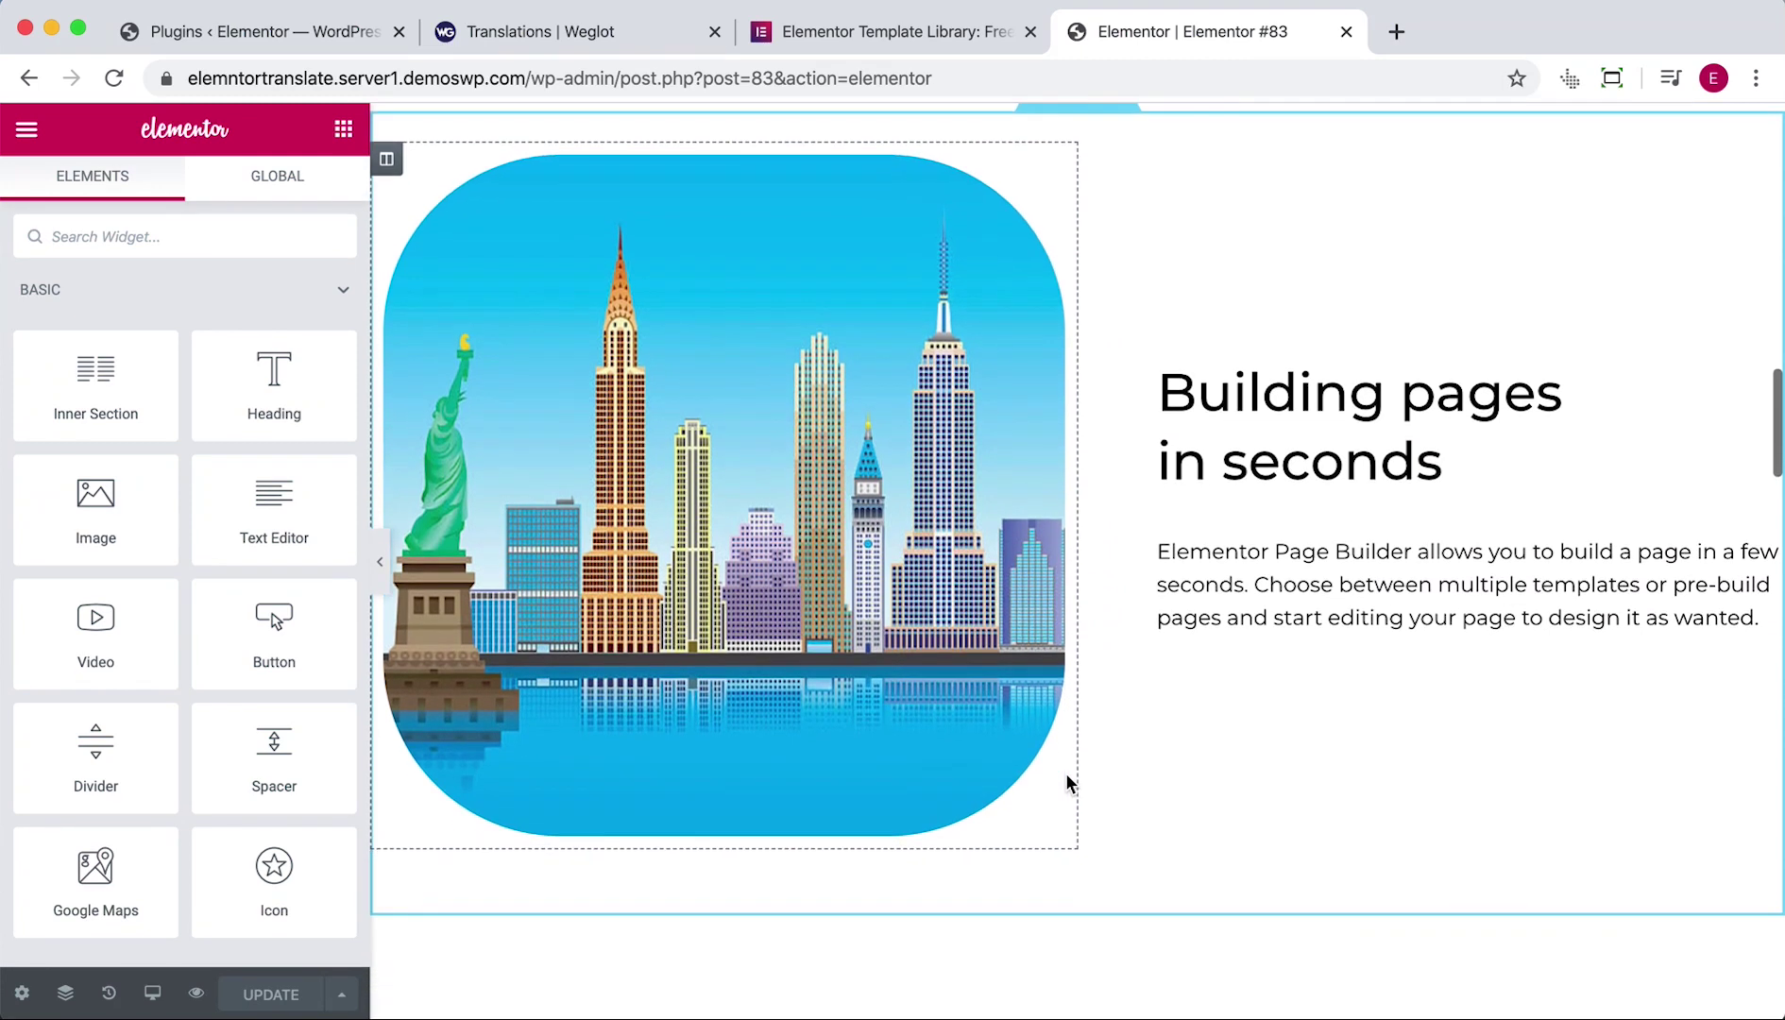
scroll(1065, 783, "down", 1)
scroll(1065, 776, "down", 1)
scroll(1065, 776, "down", 2)
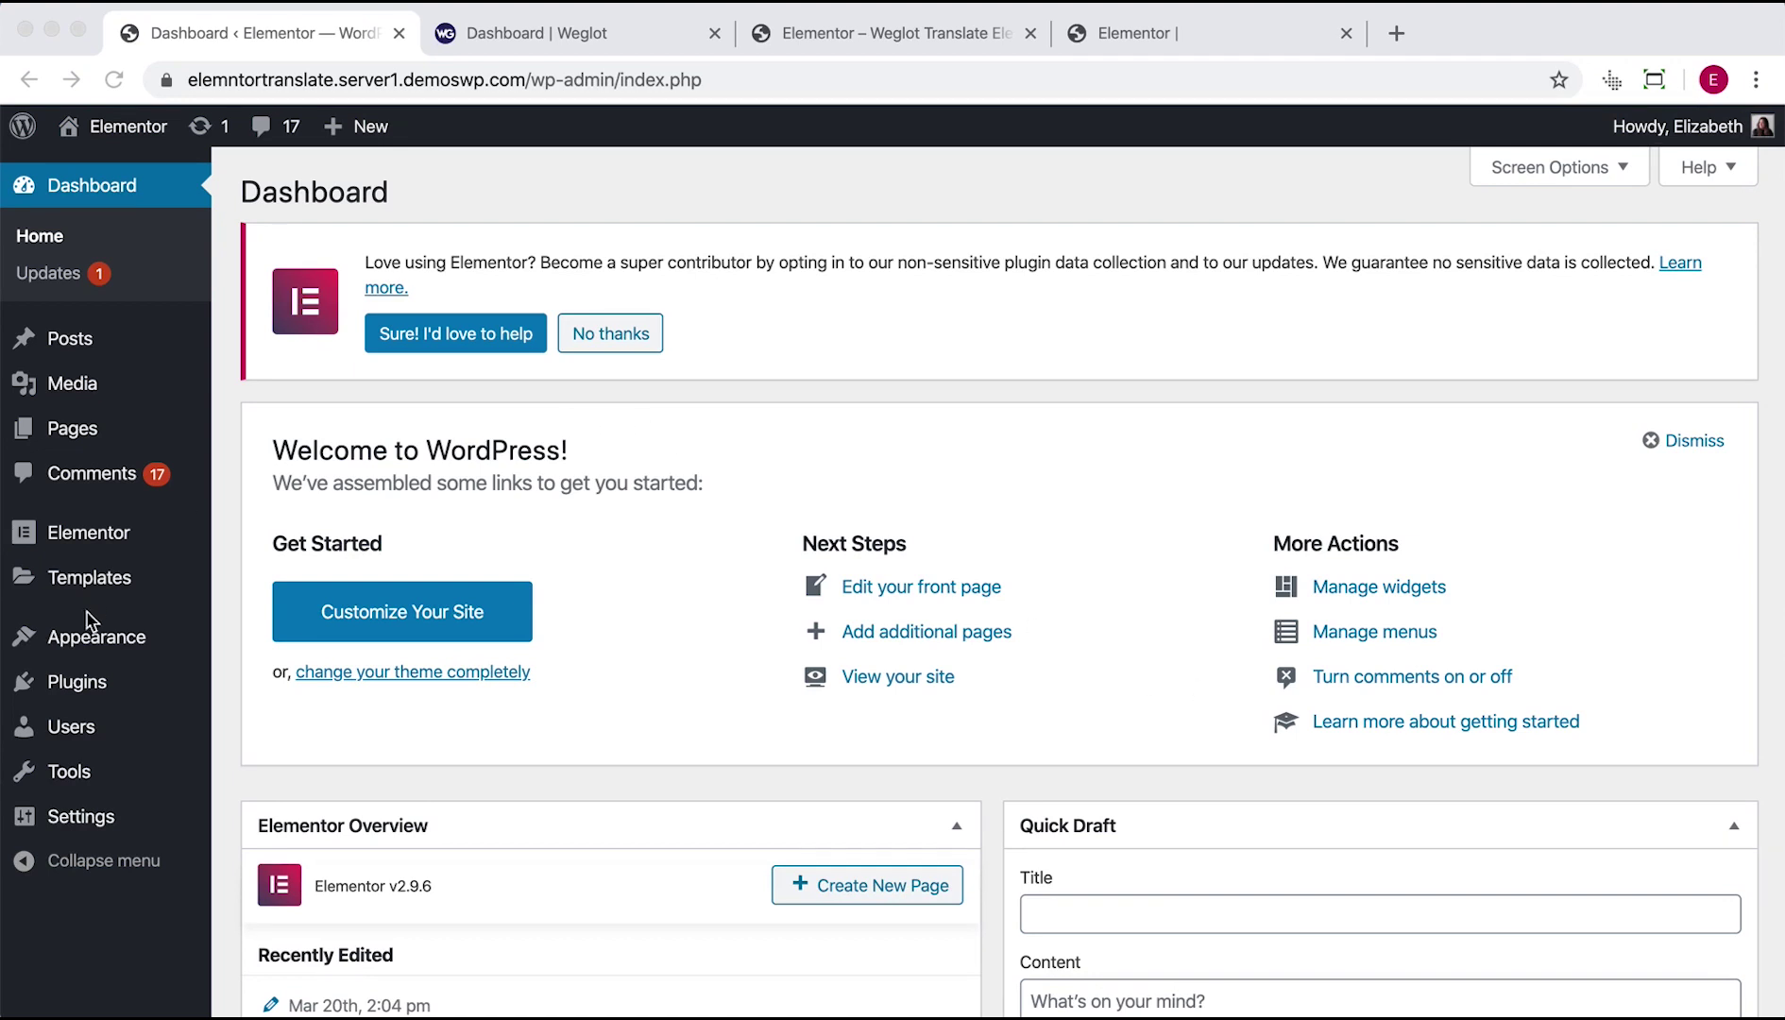
- Search the plugin directory for 'weglot', then install and activate Weglot Translate
left_click(75, 692)
mouse_move(77, 681)
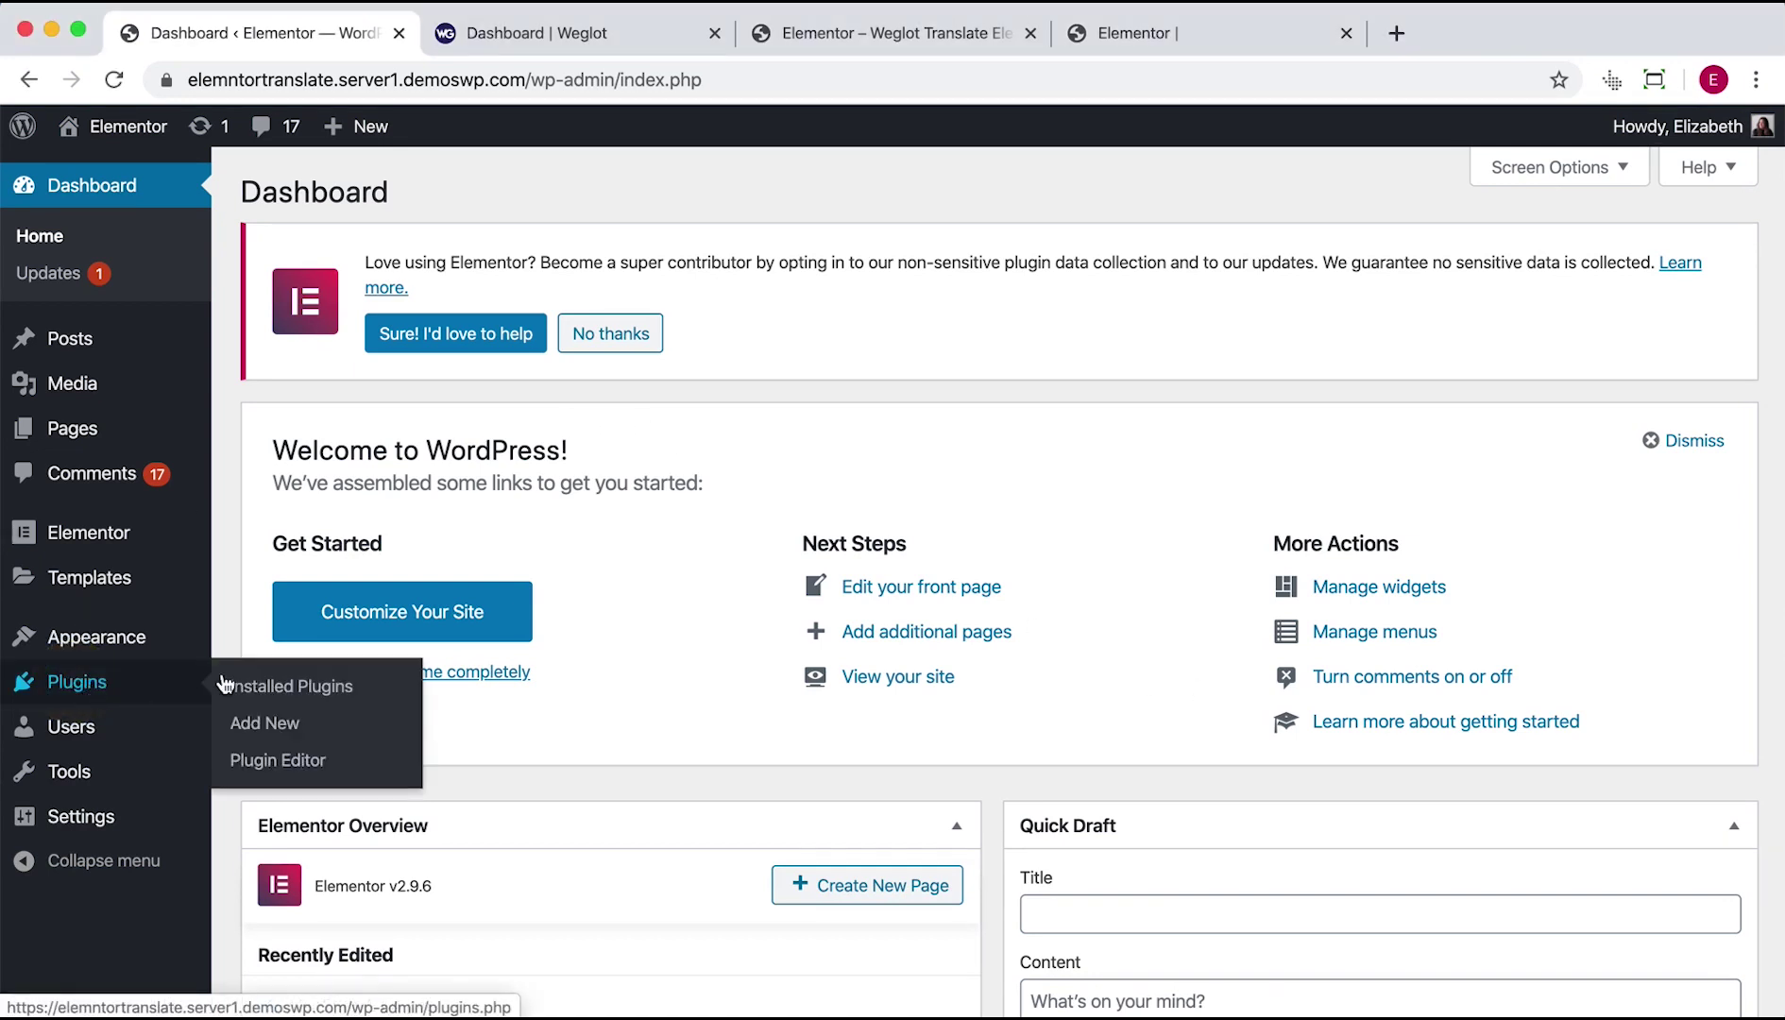
left_click(246, 722)
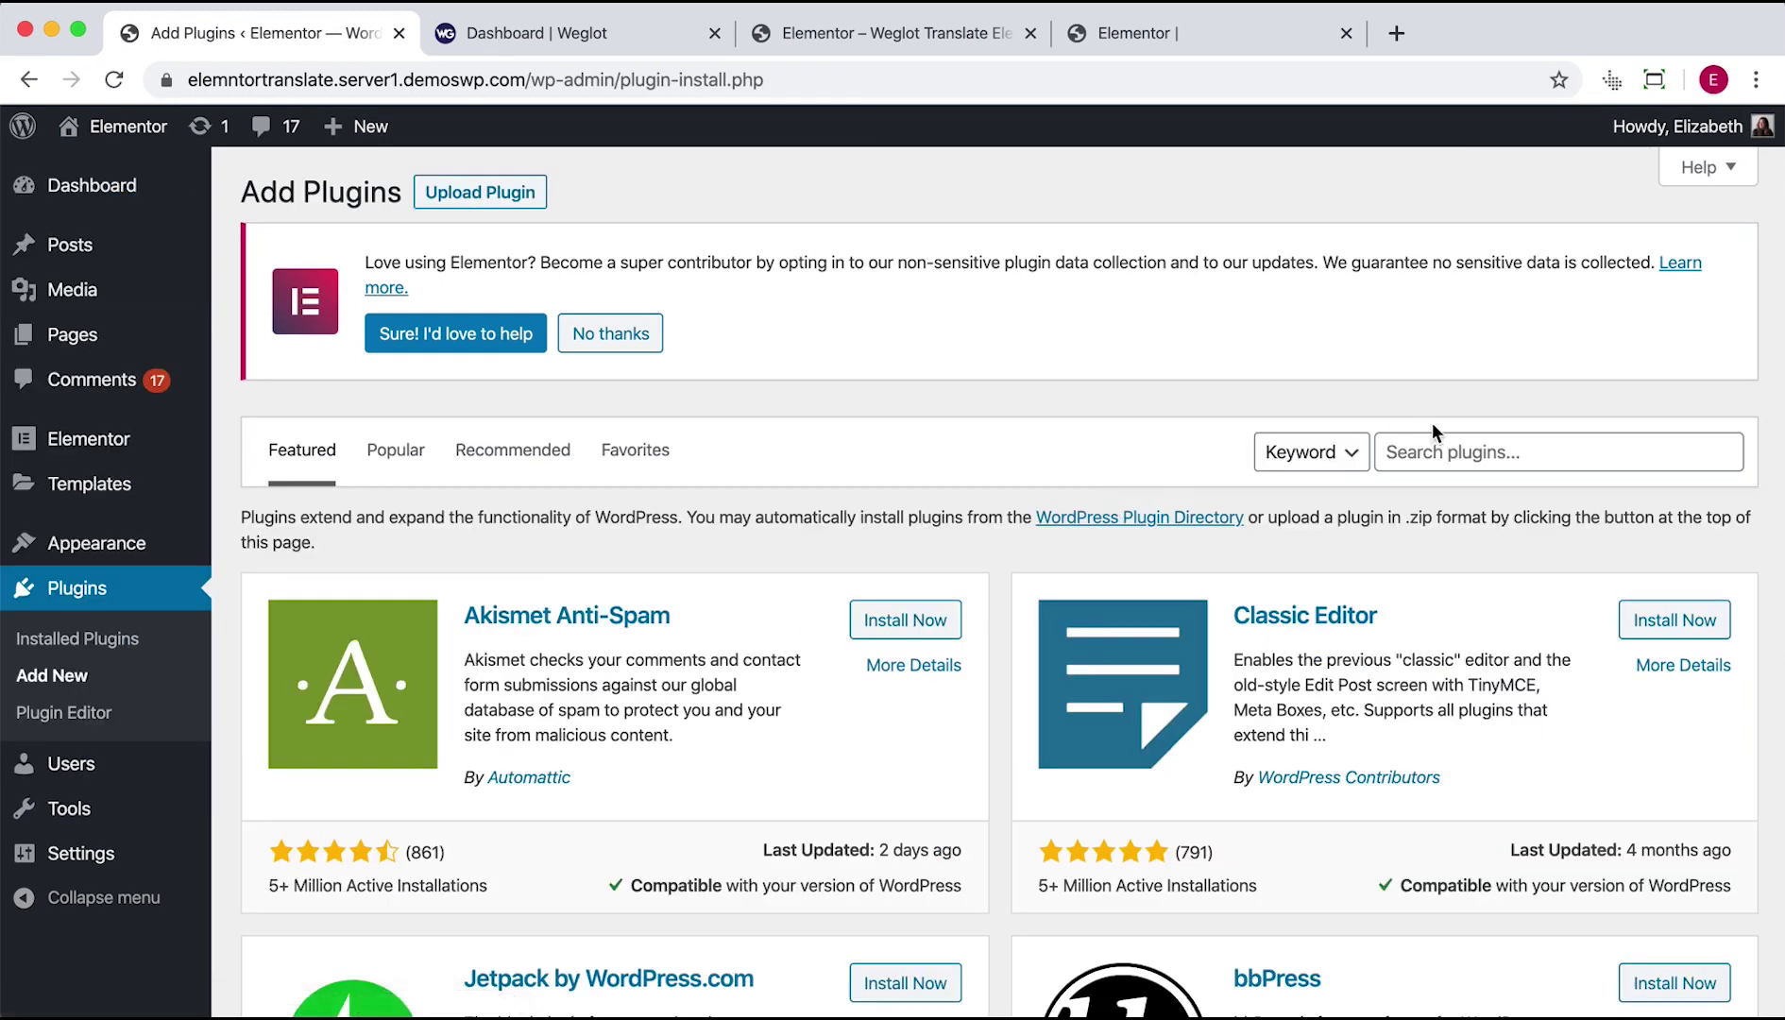
left_click(1435, 454)
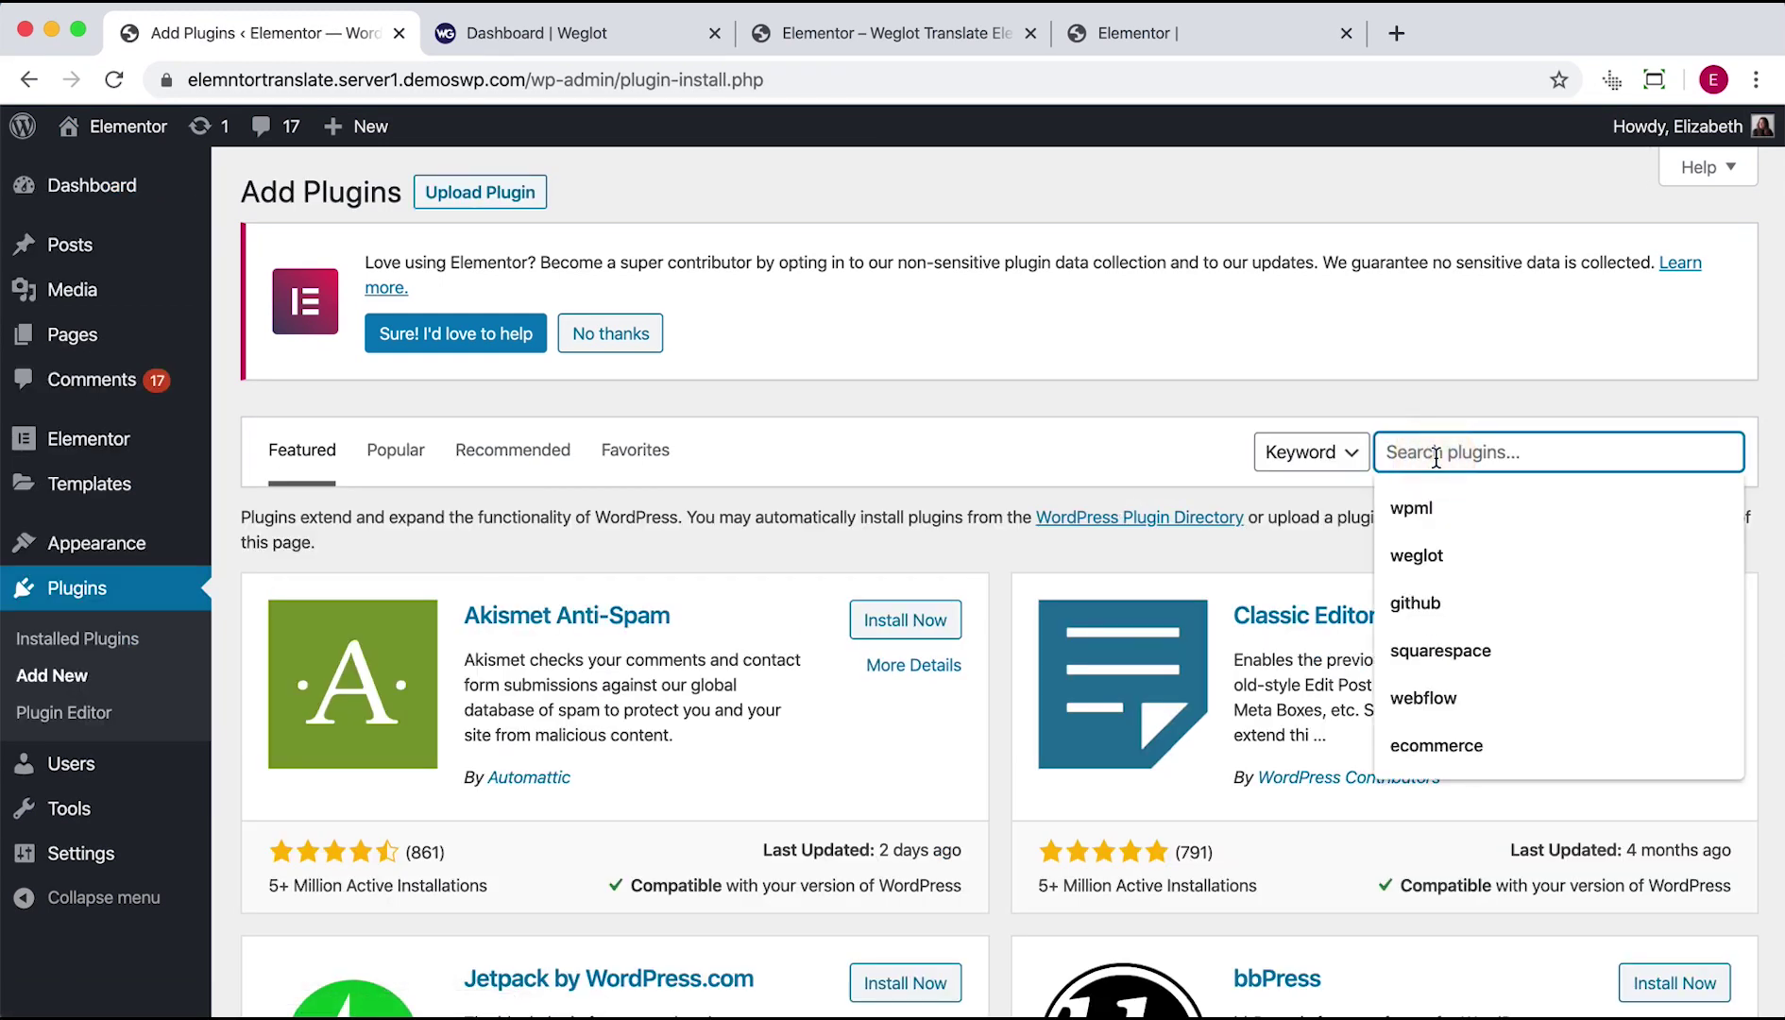
type("weglot")
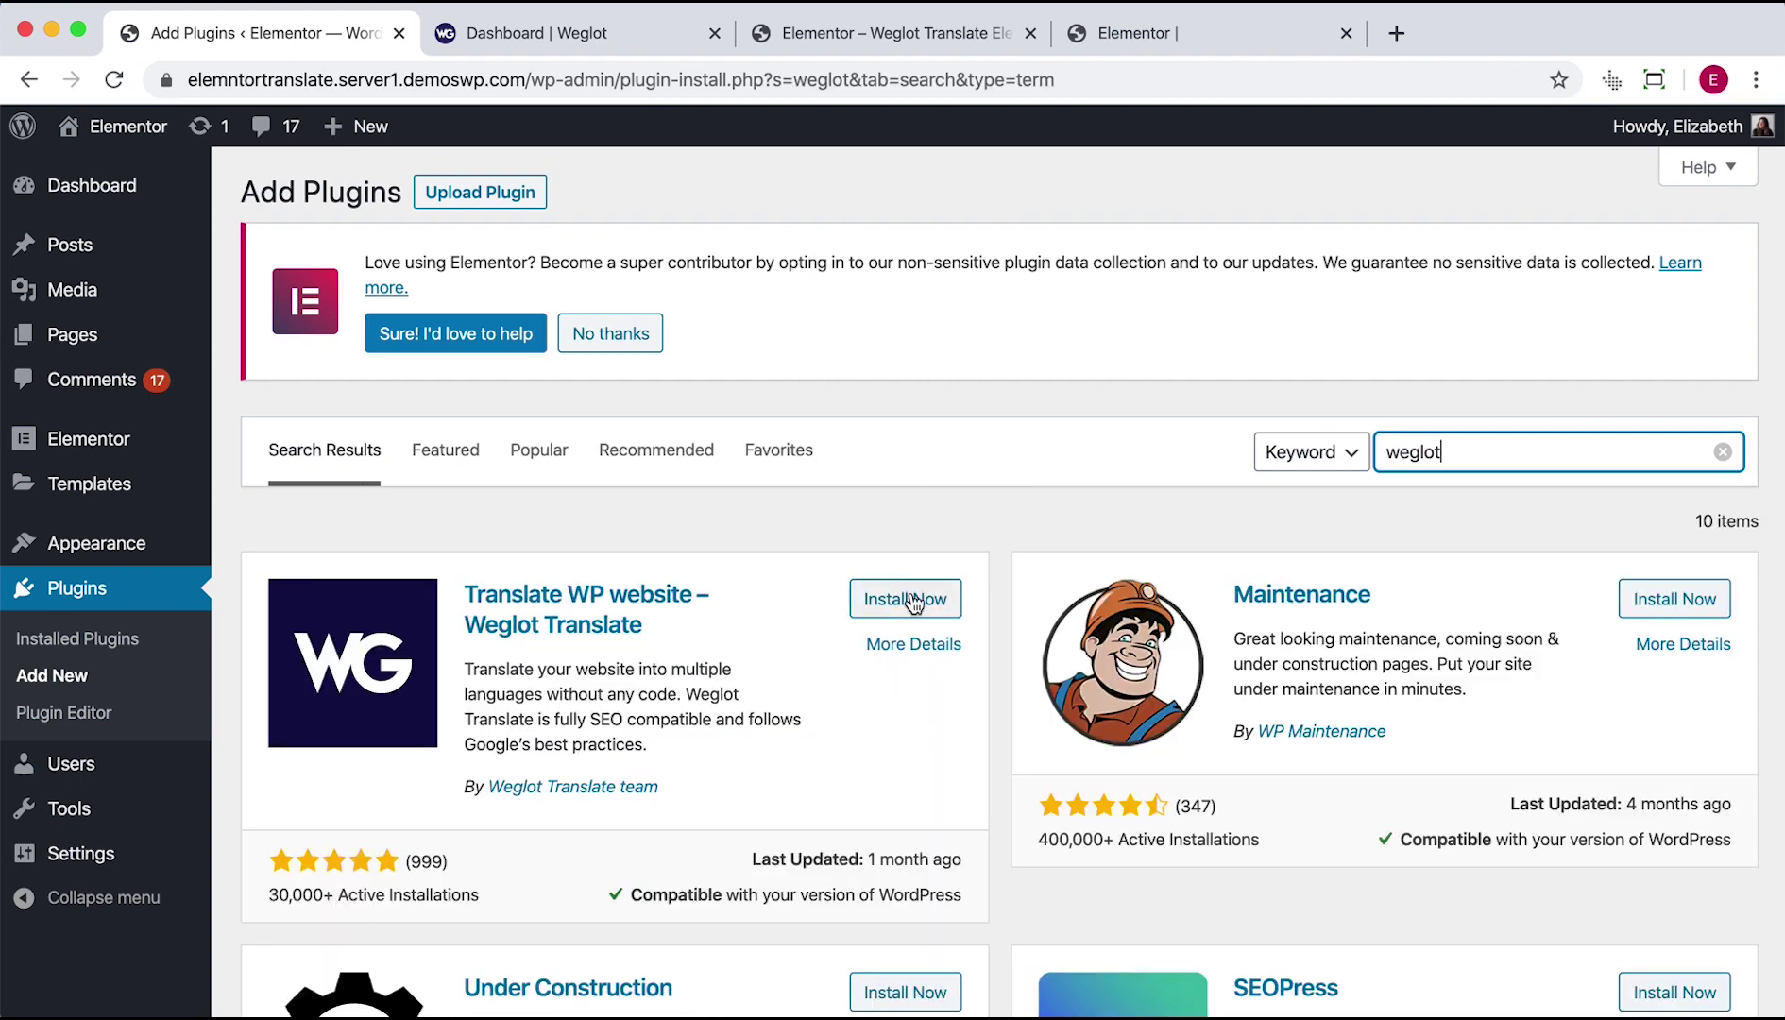
left_click(910, 601)
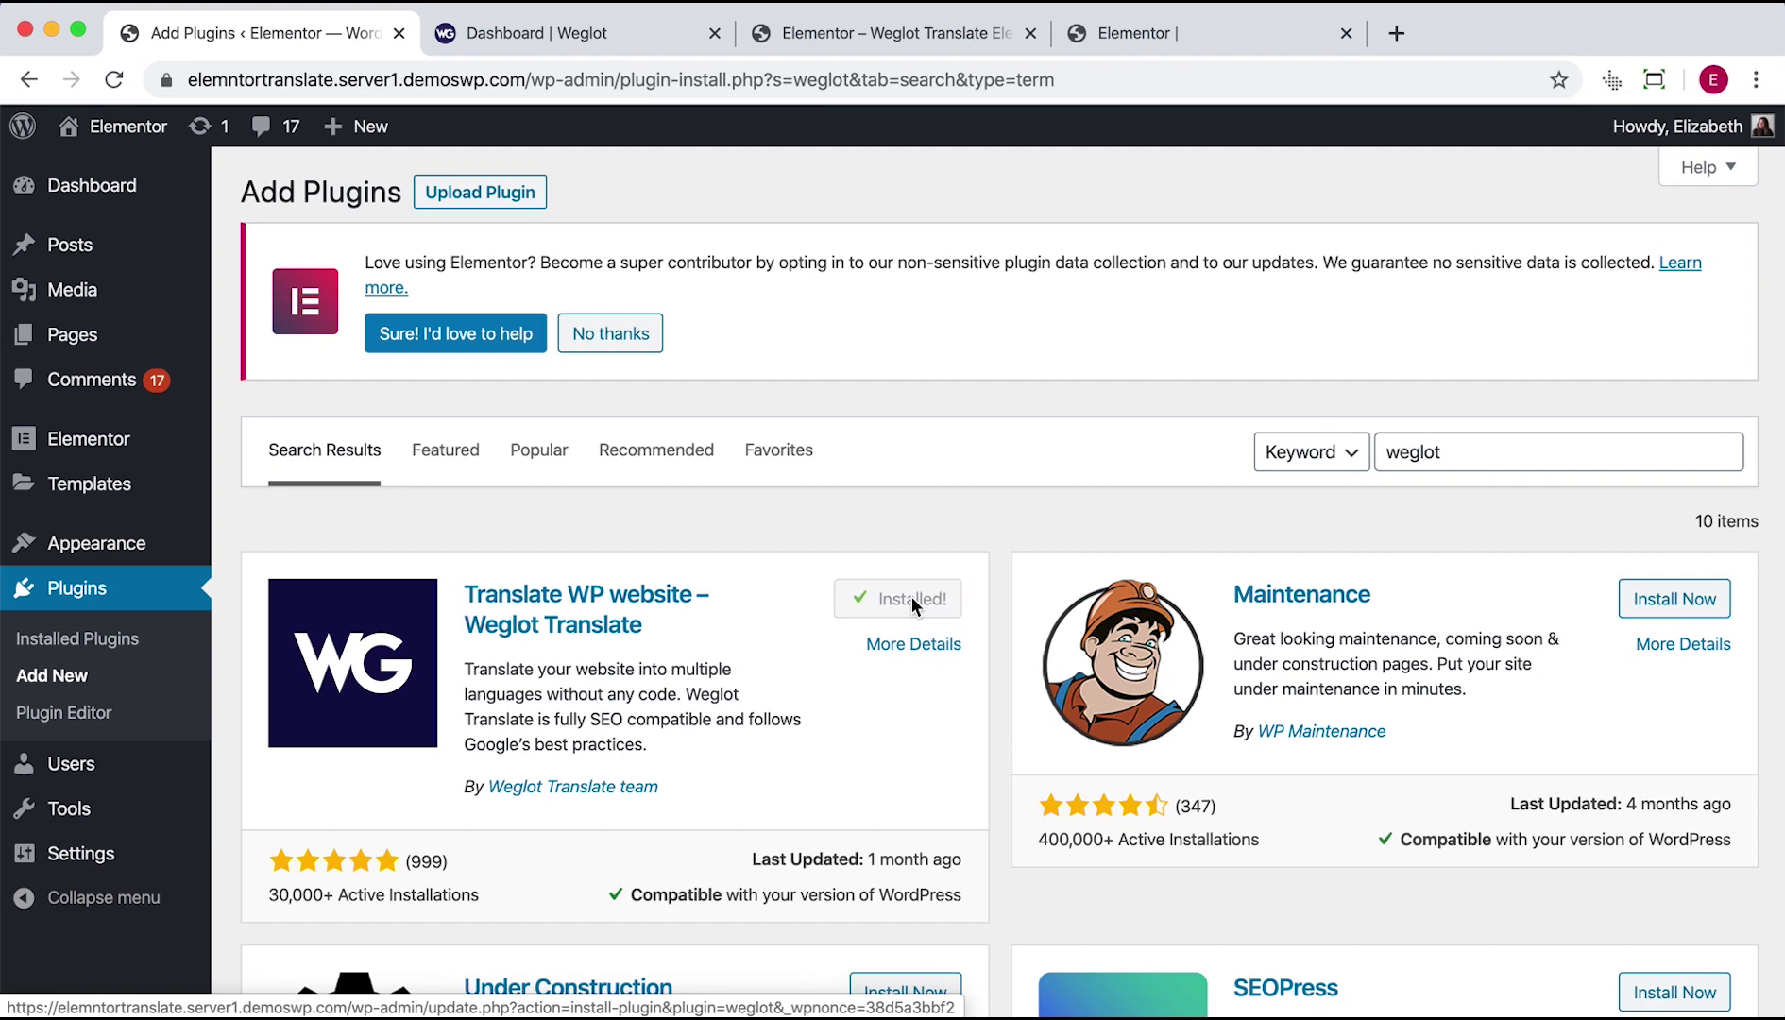
left_click(915, 602)
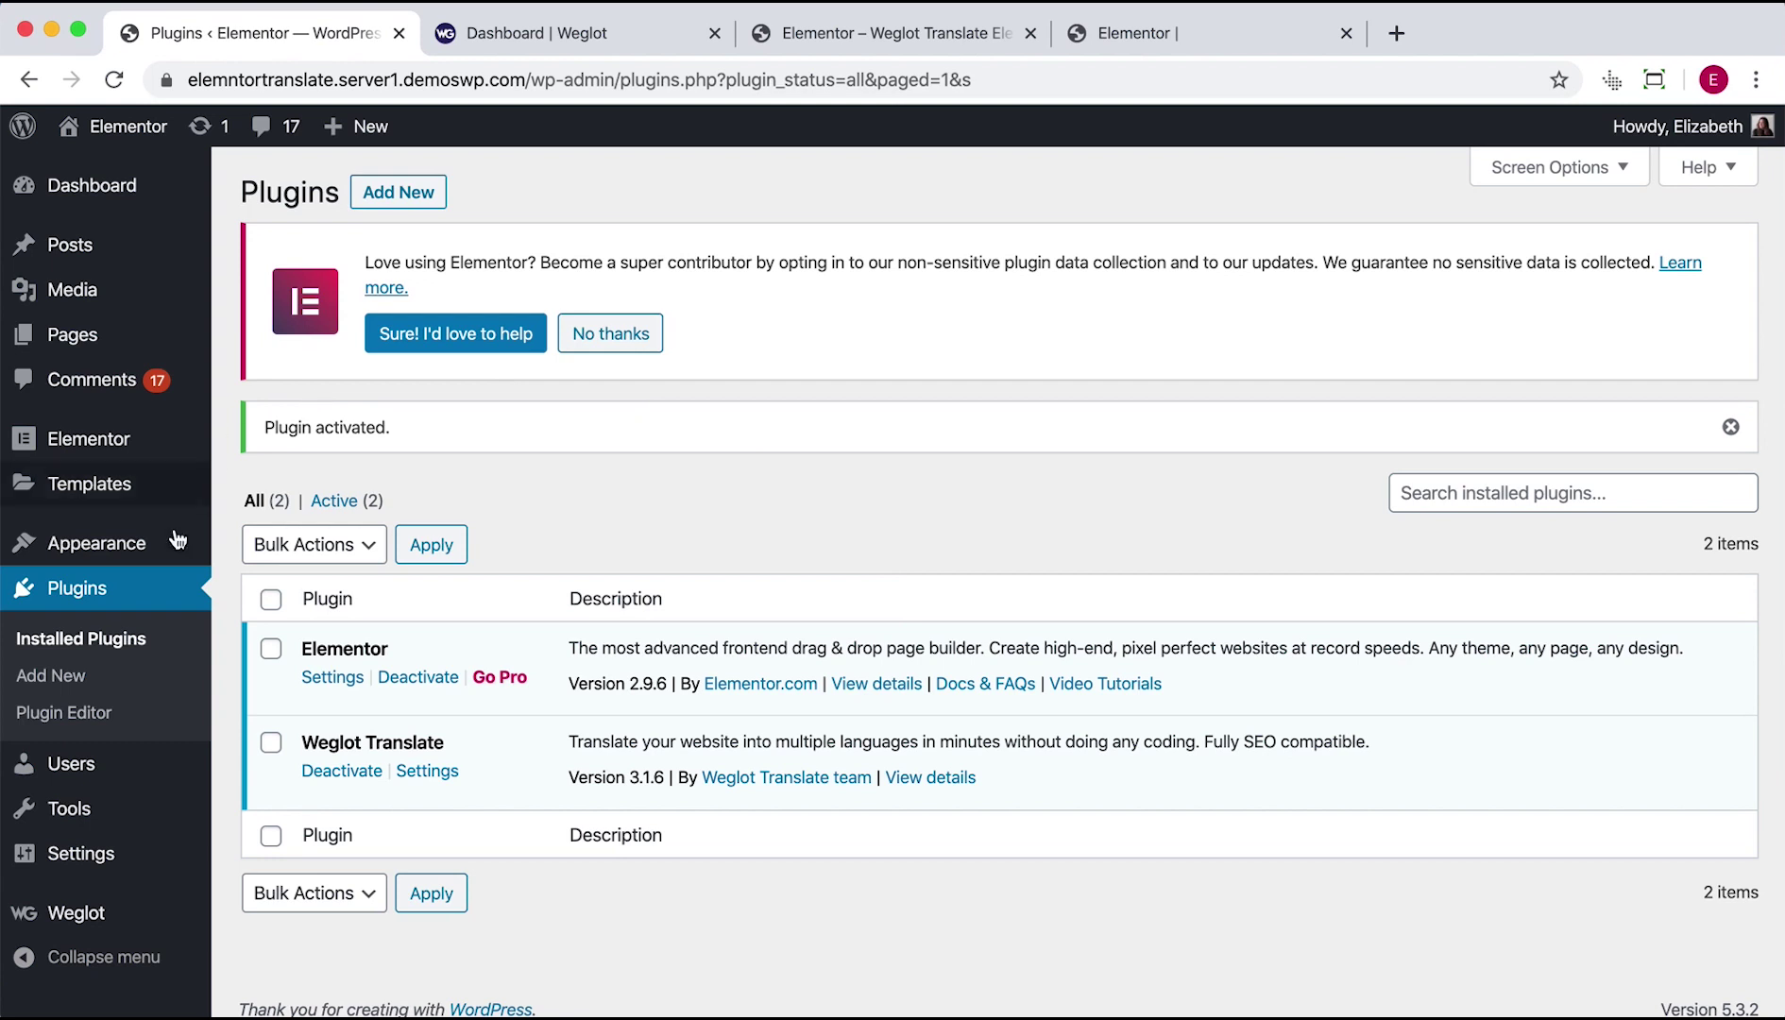
- Go to the Weglot main configuration page from the admin sidebar
left_click(67, 920)
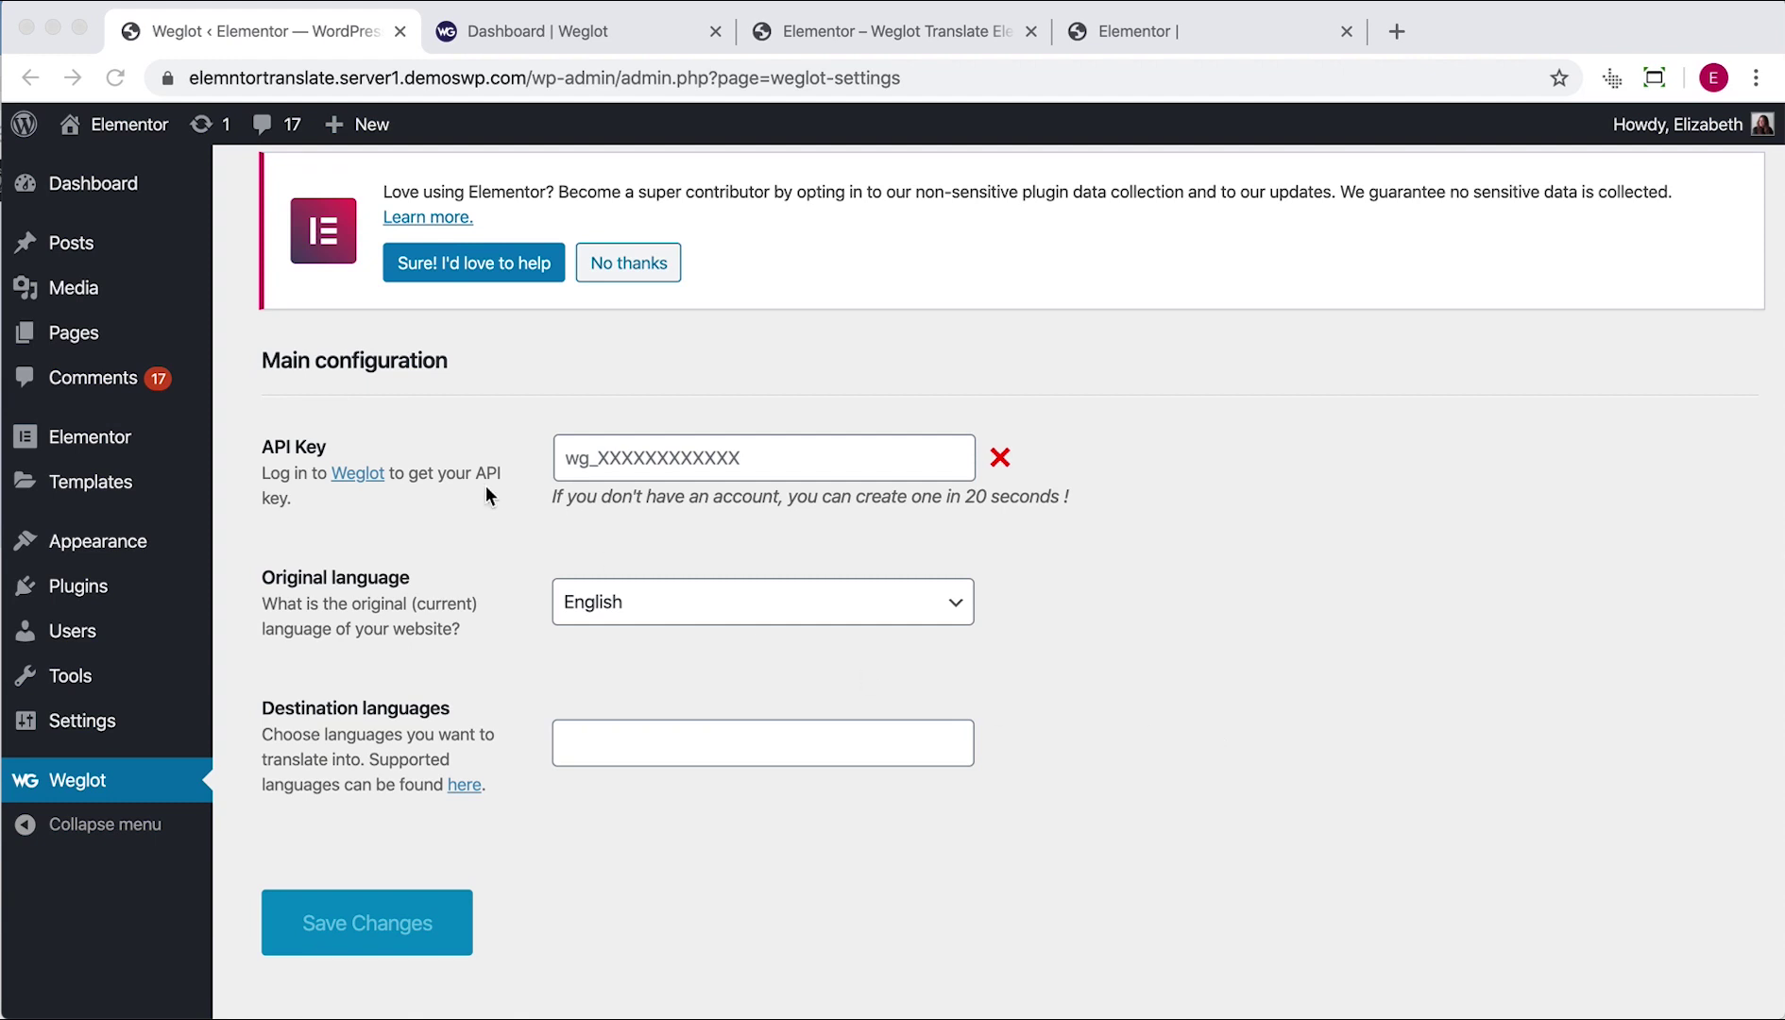
left_click(372, 502)
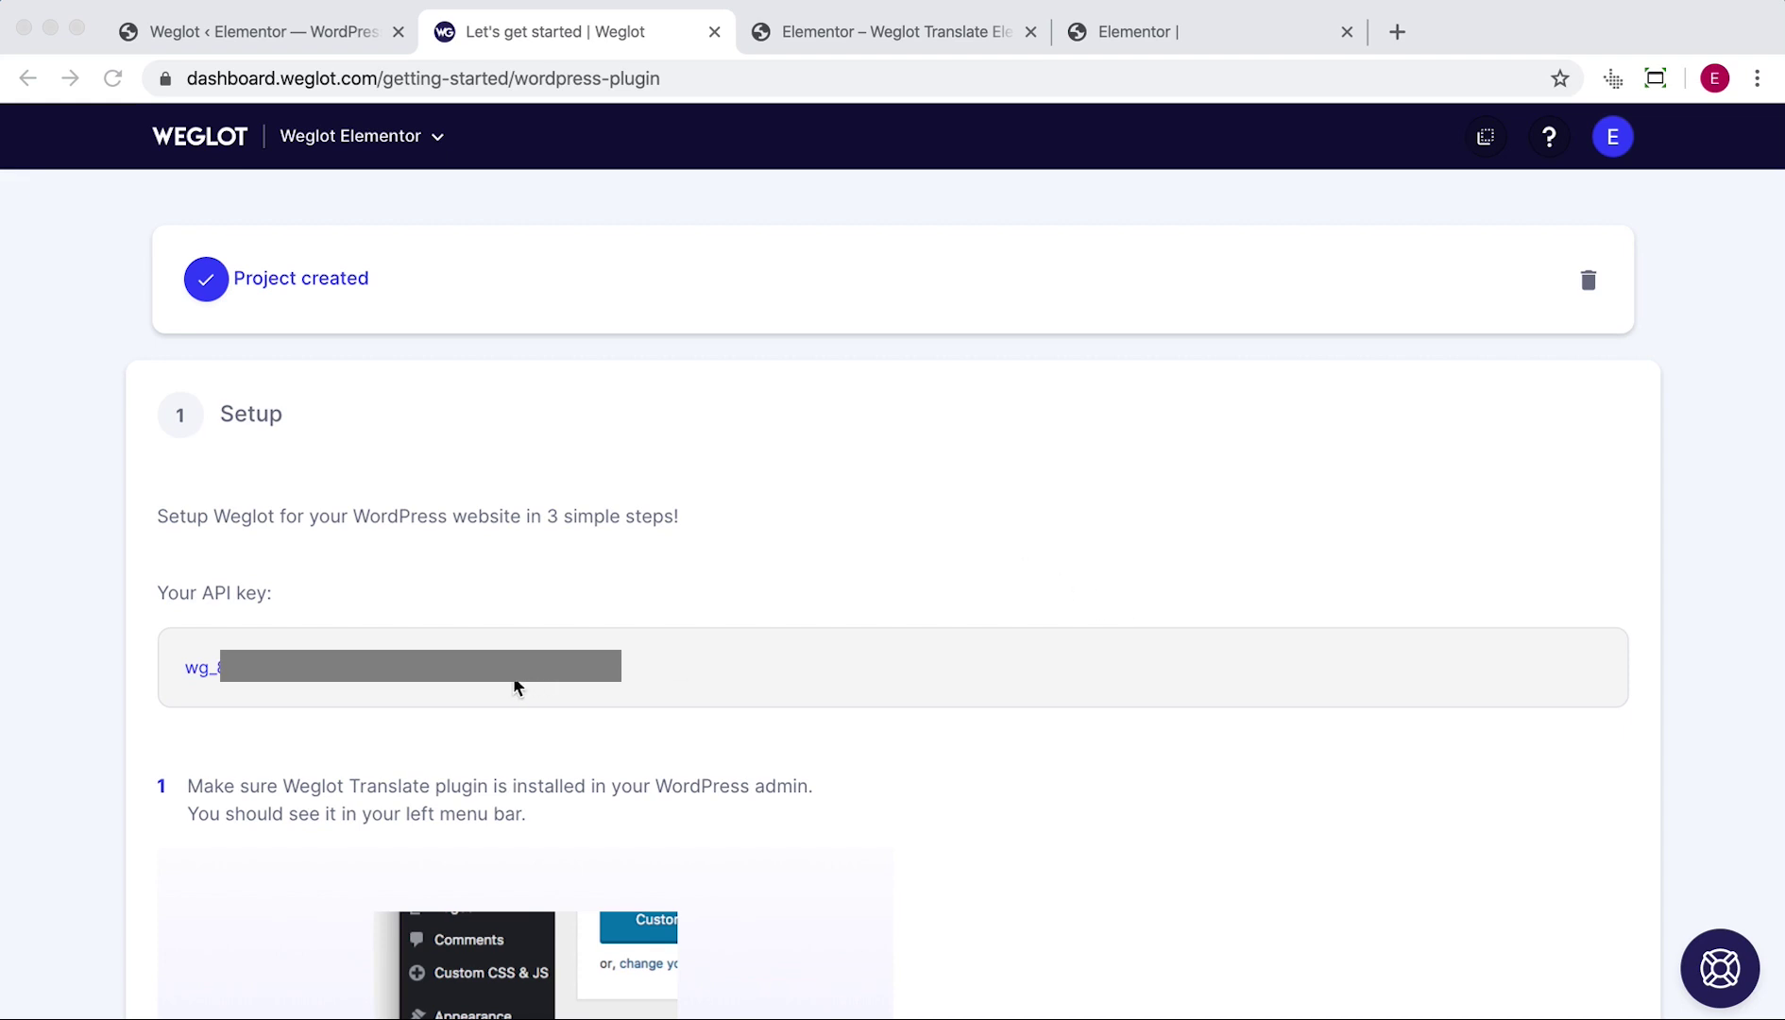
- Copy the project's API key from the Weglot dashboard
mouse_move(893, 667)
left_click(1529, 674)
- Paste the copied API key into the Weglot configuration so it validates
left_click(270, 33)
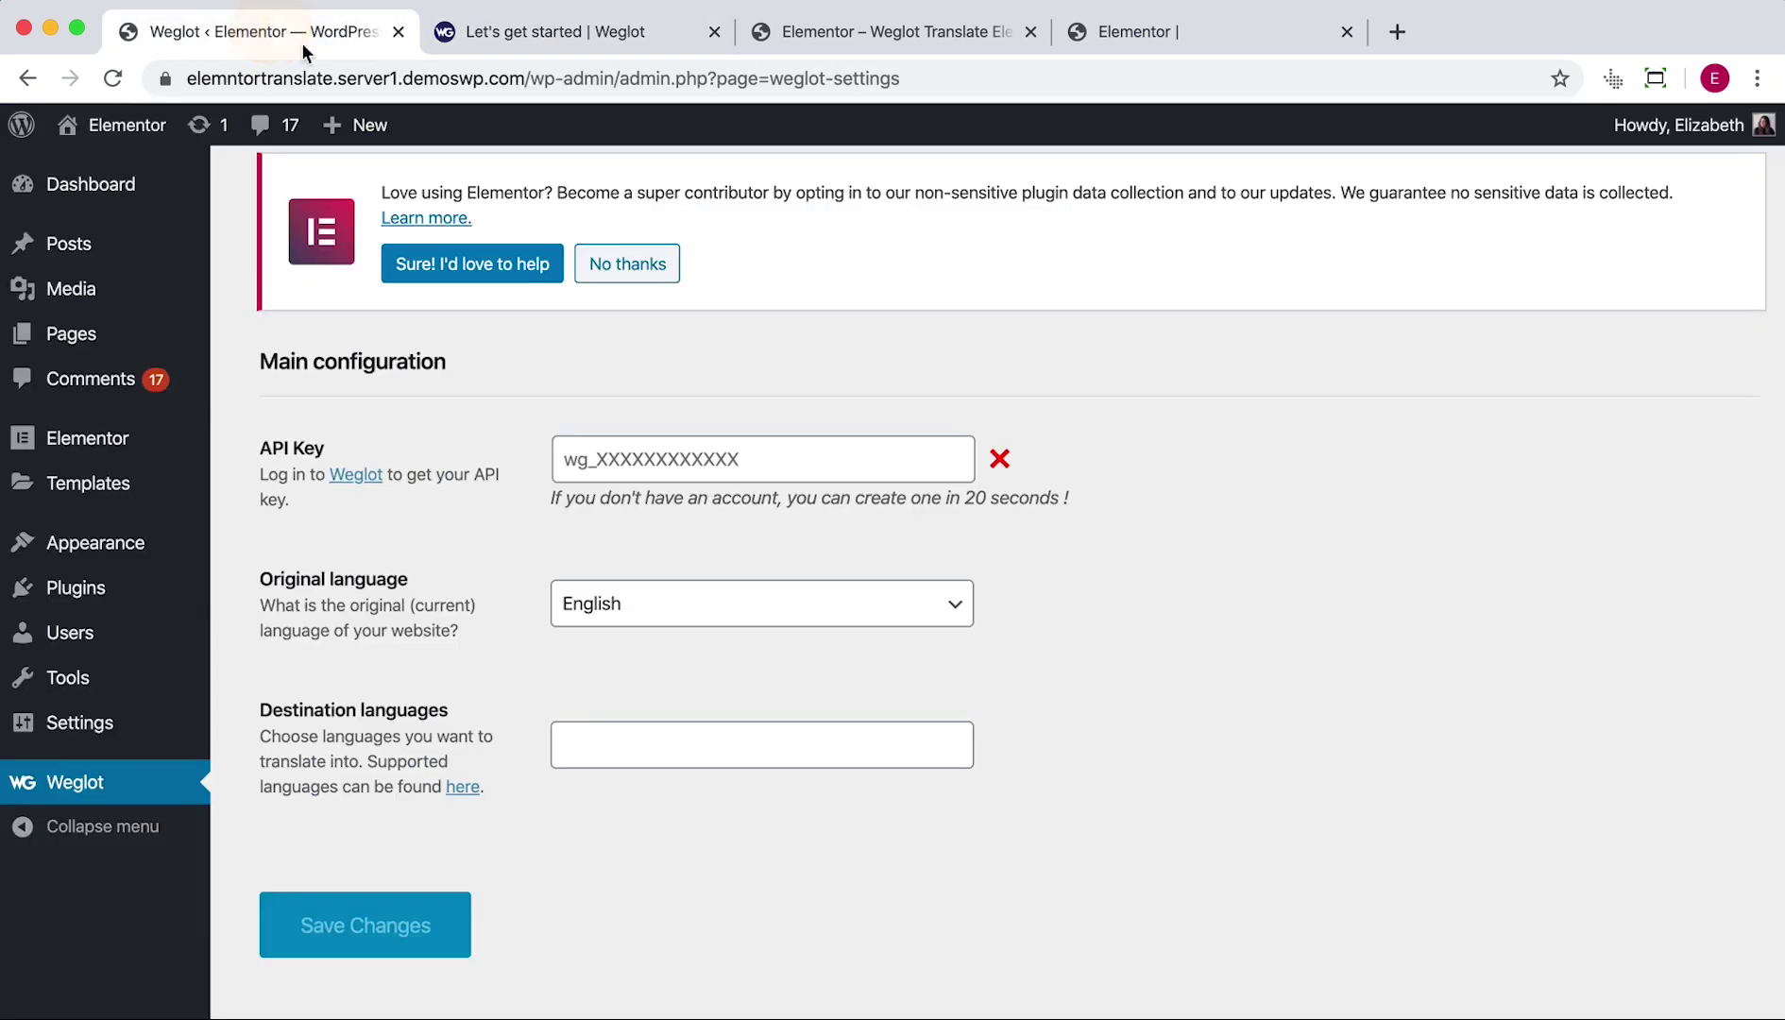
left_click(661, 440)
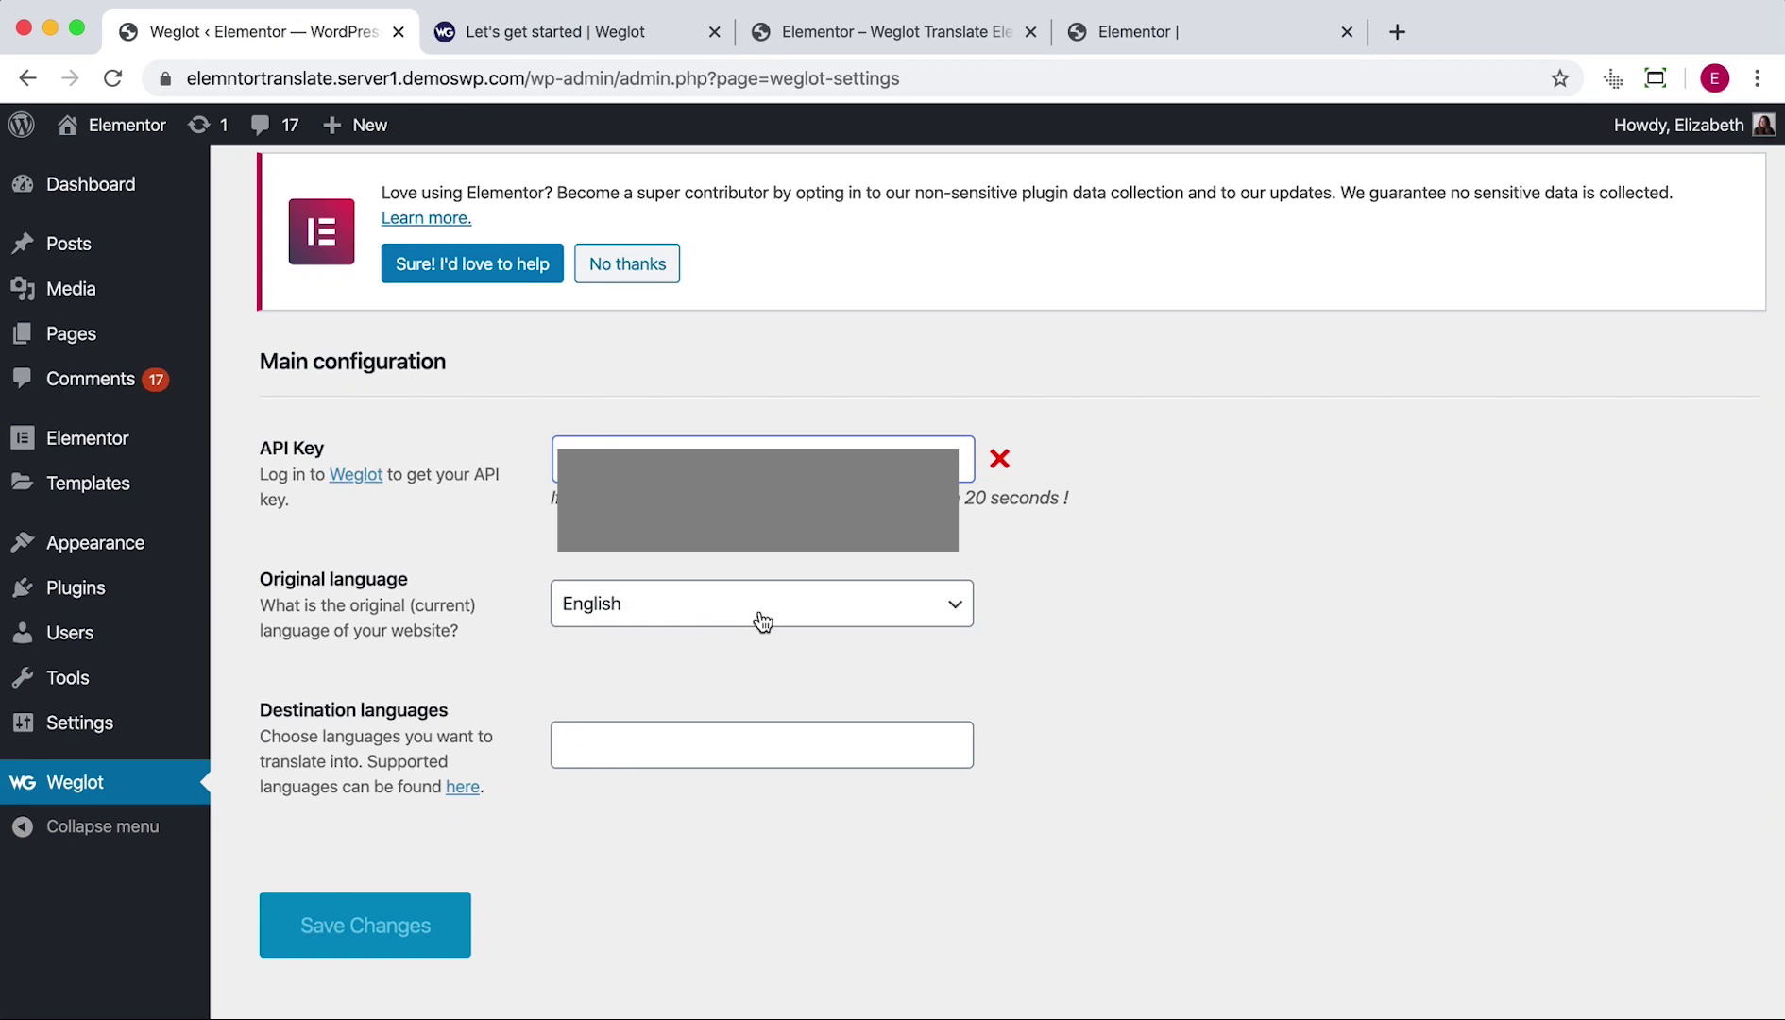
left_click(826, 651)
- Add French and Spanish as destination languages and save the Weglot configuration
left_click(769, 742)
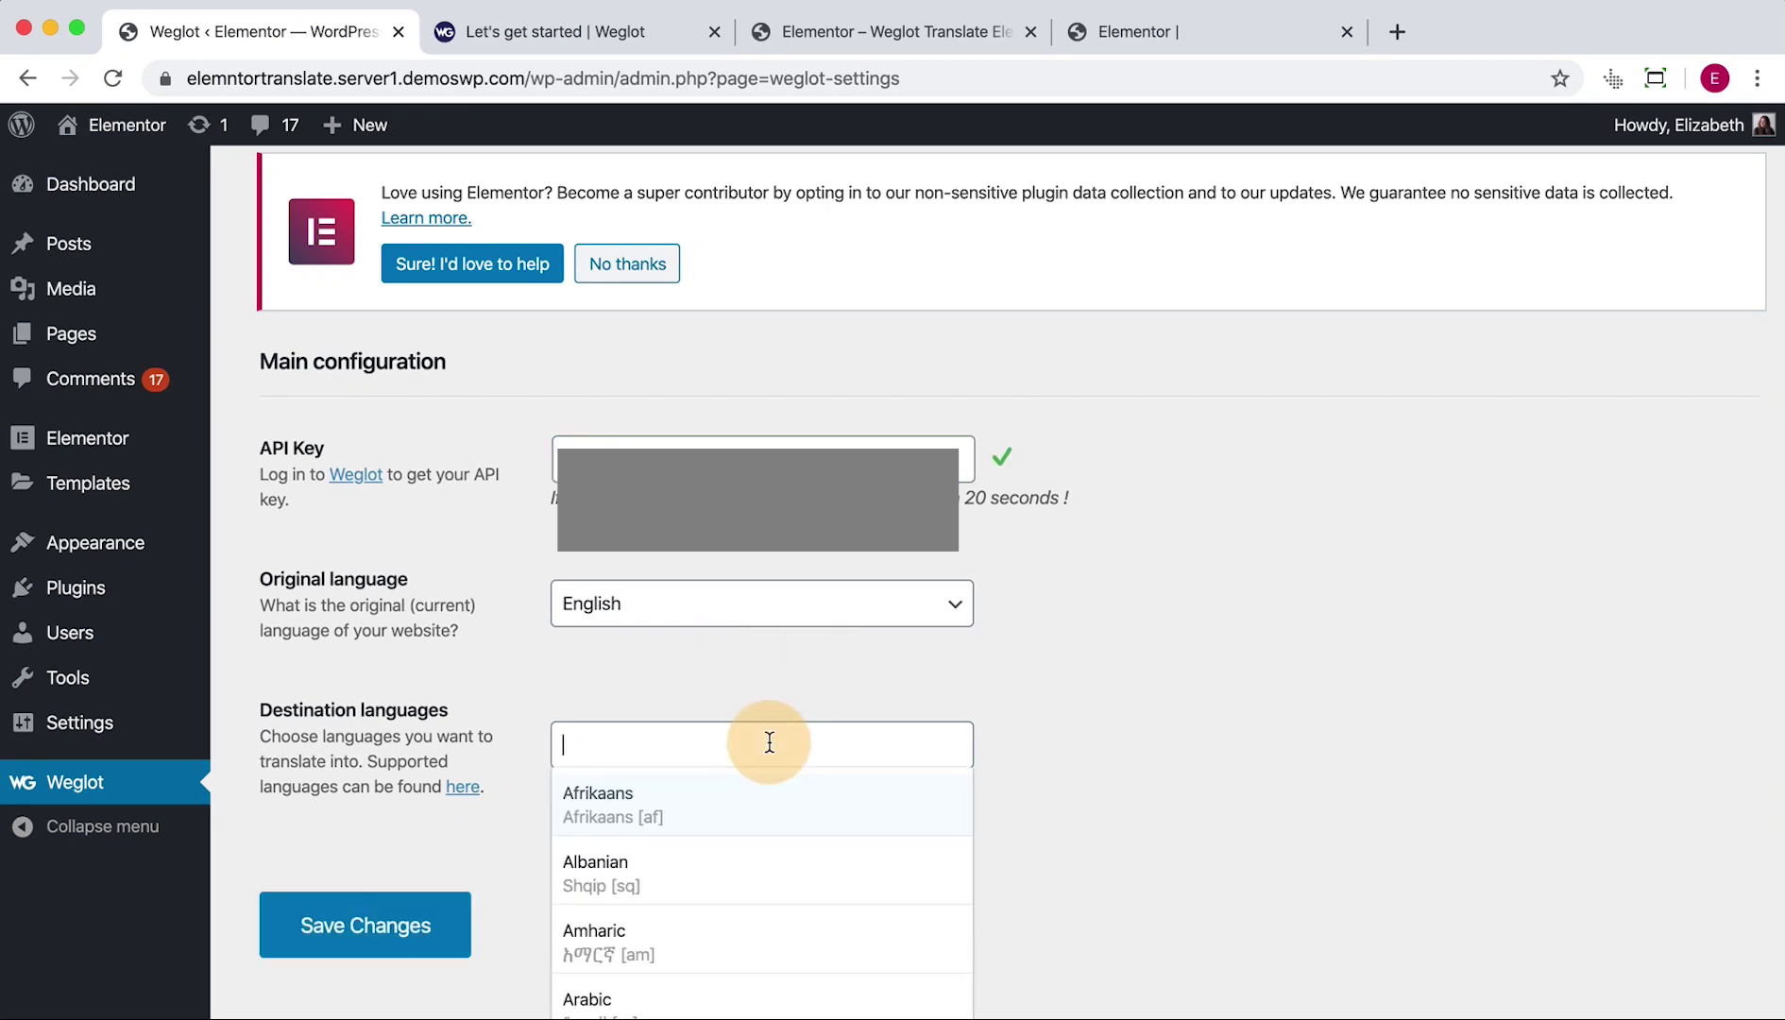
type("fren")
left_click(684, 825)
type("sp")
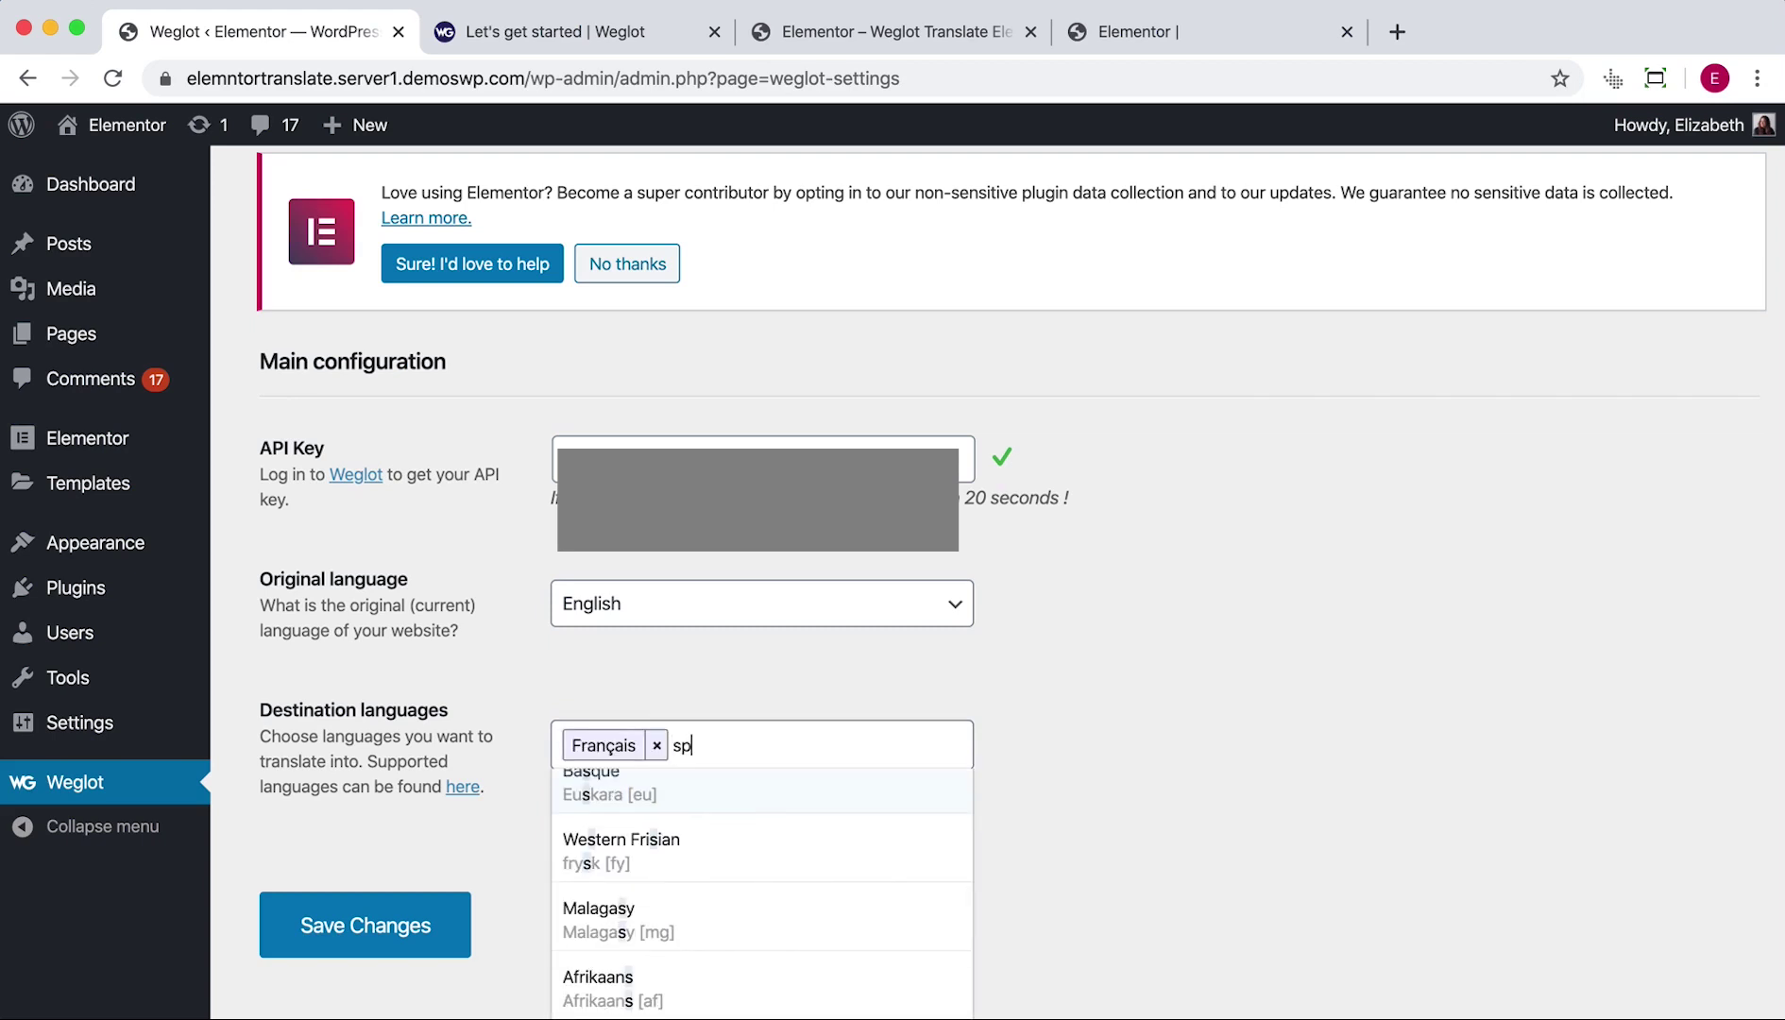
type("a")
left_click(657, 822)
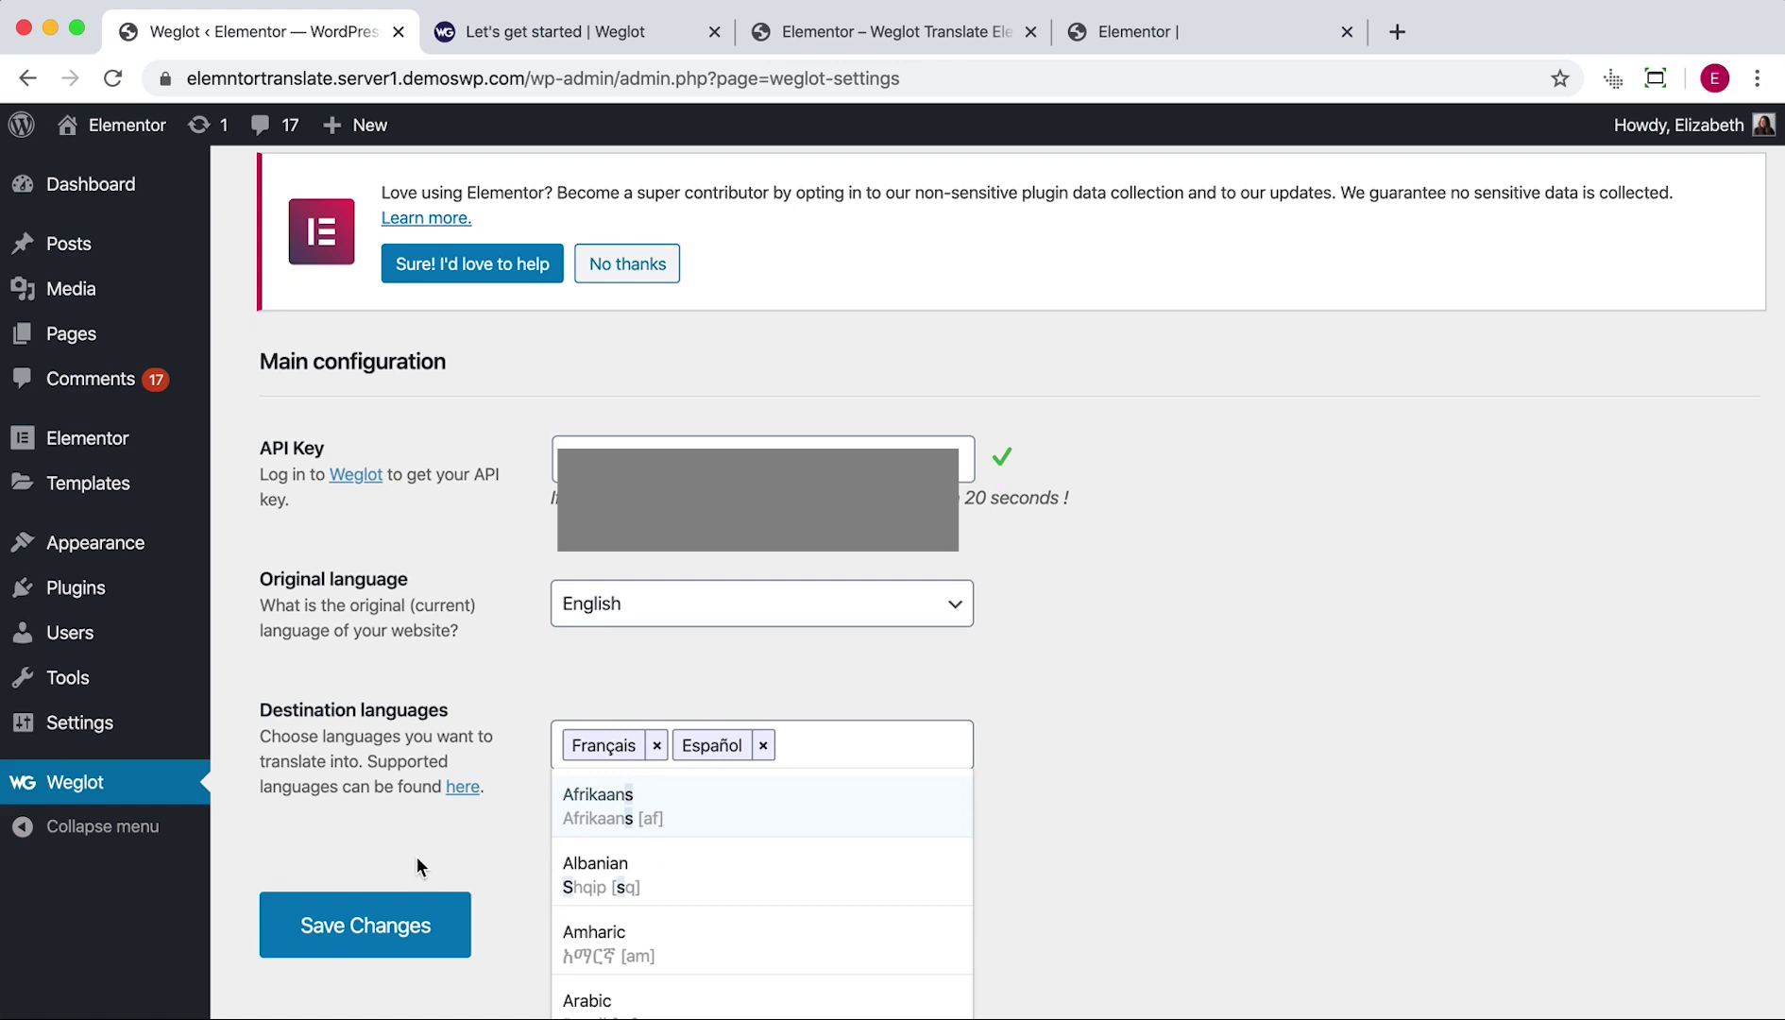
left_click(361, 929)
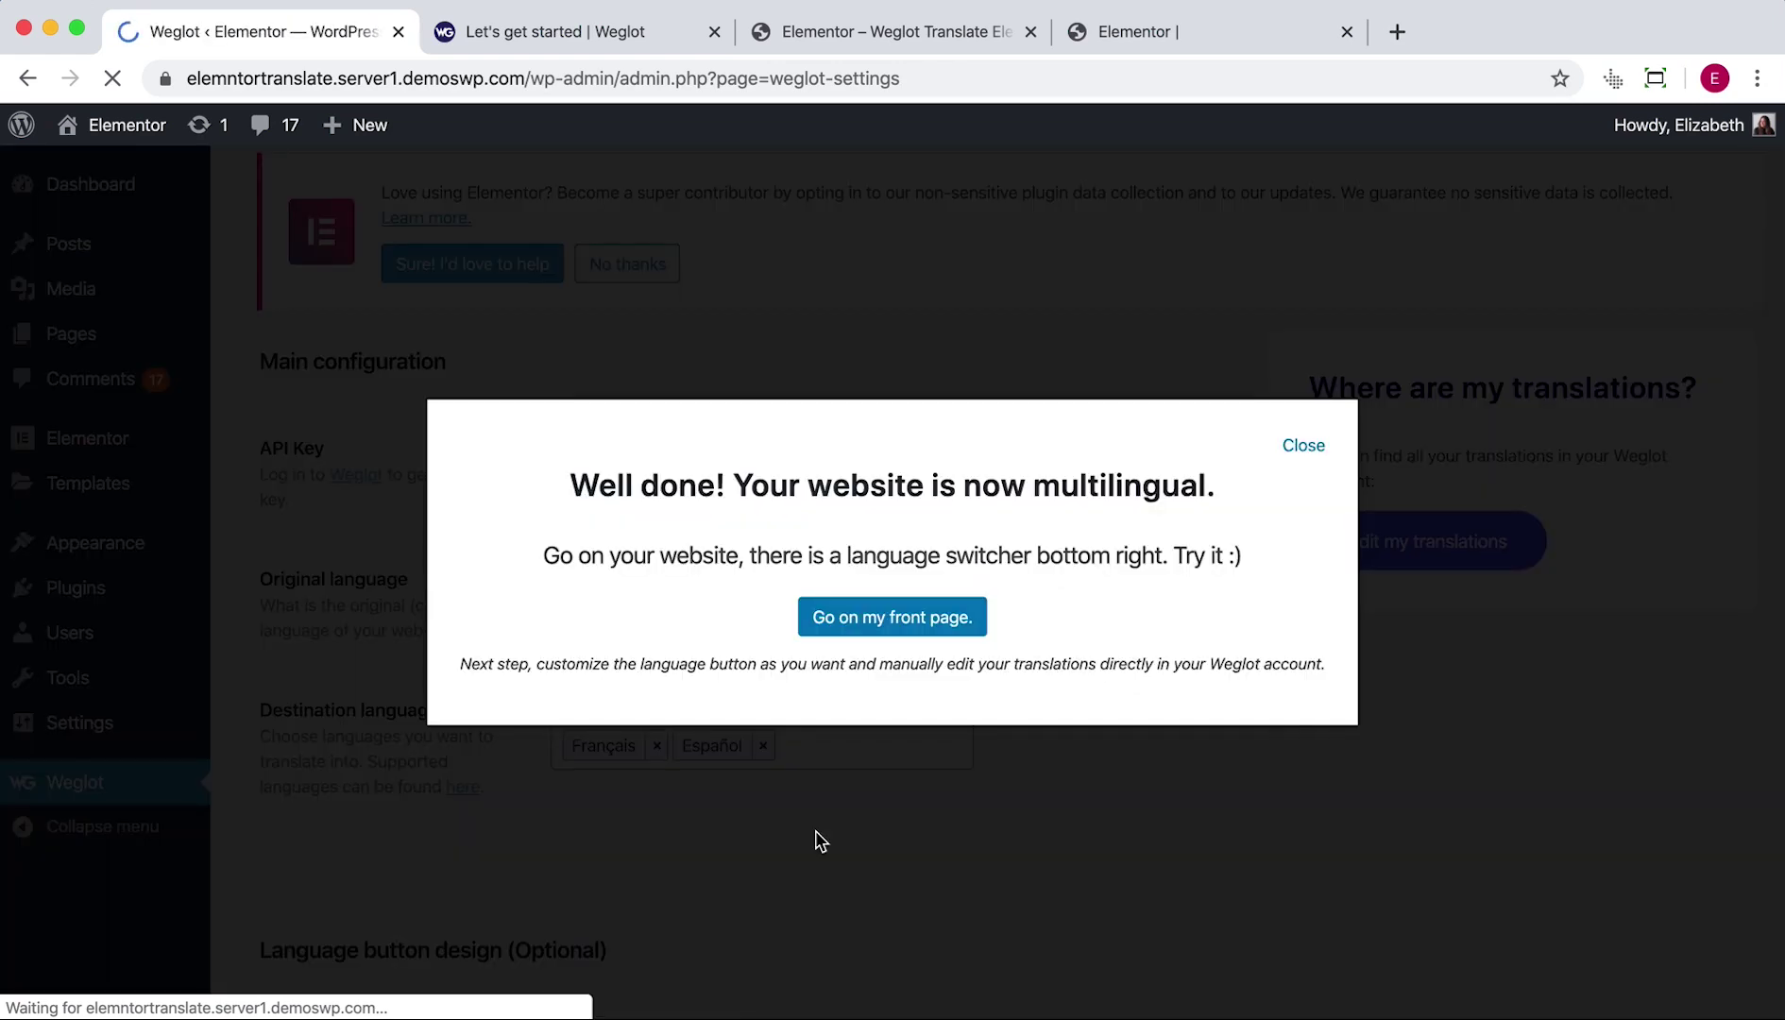
- View the live front page in Español and then in Français via the language switcher
left_click(900, 627)
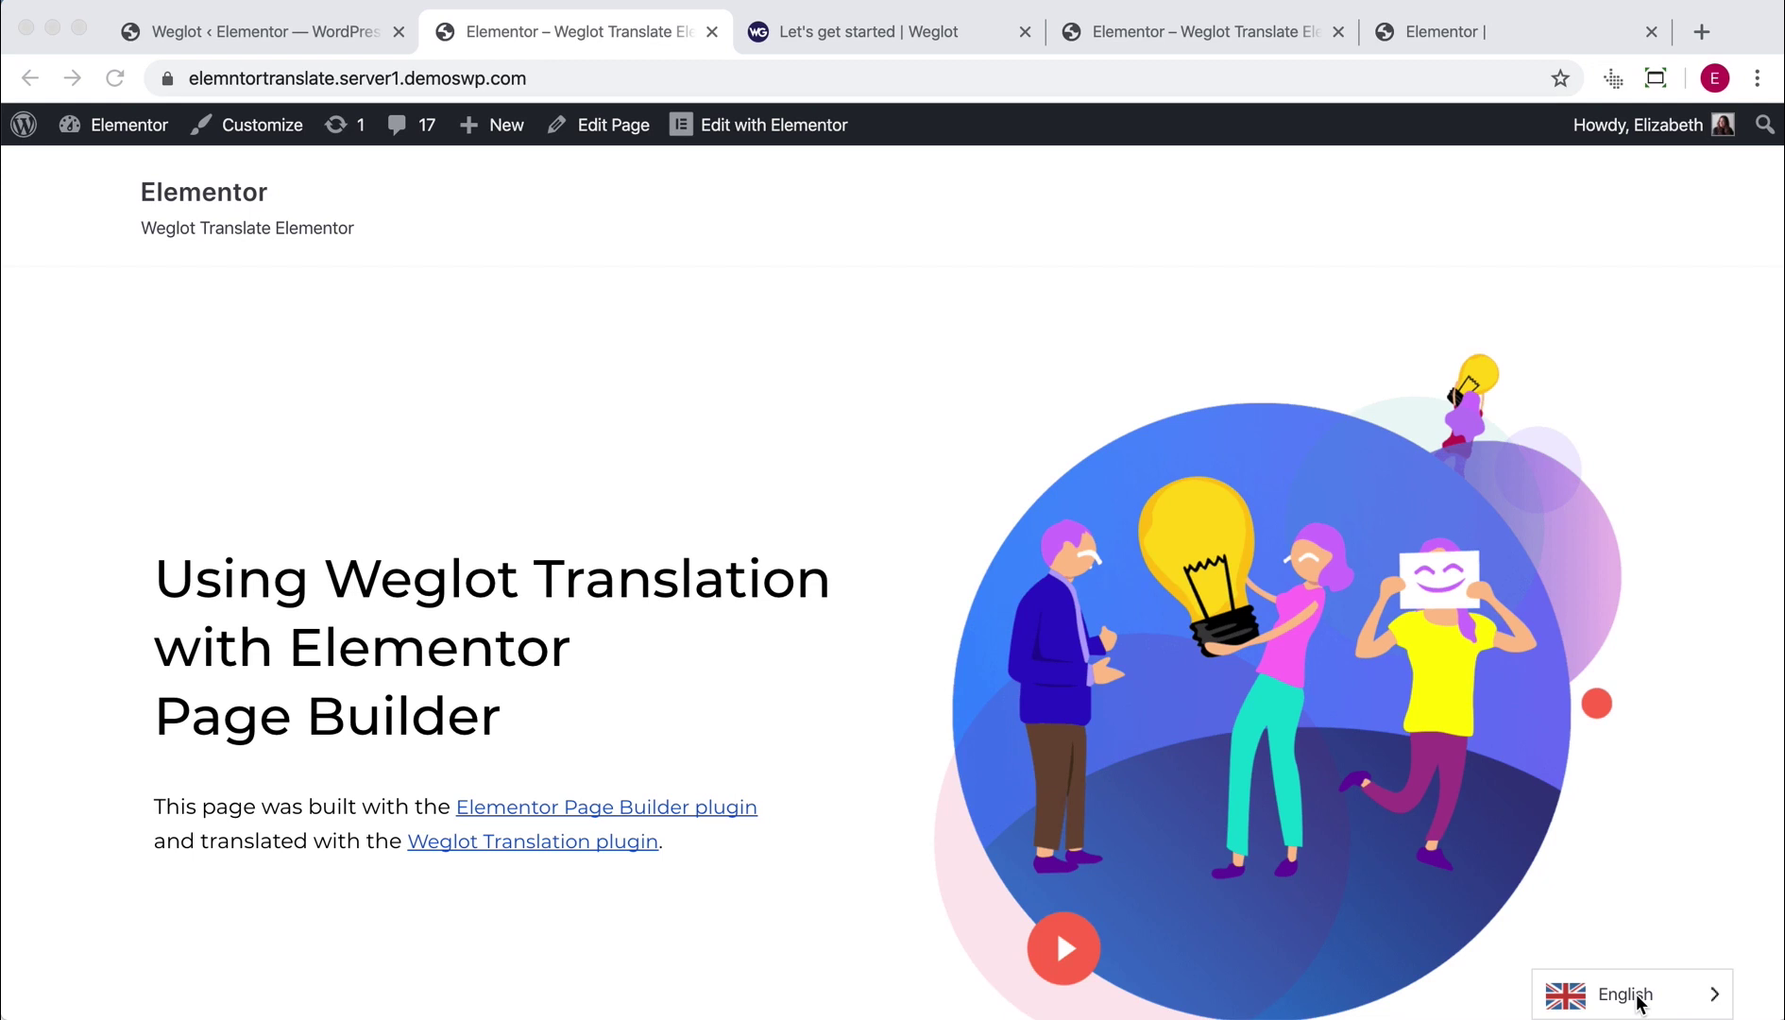
left_click(1630, 1000)
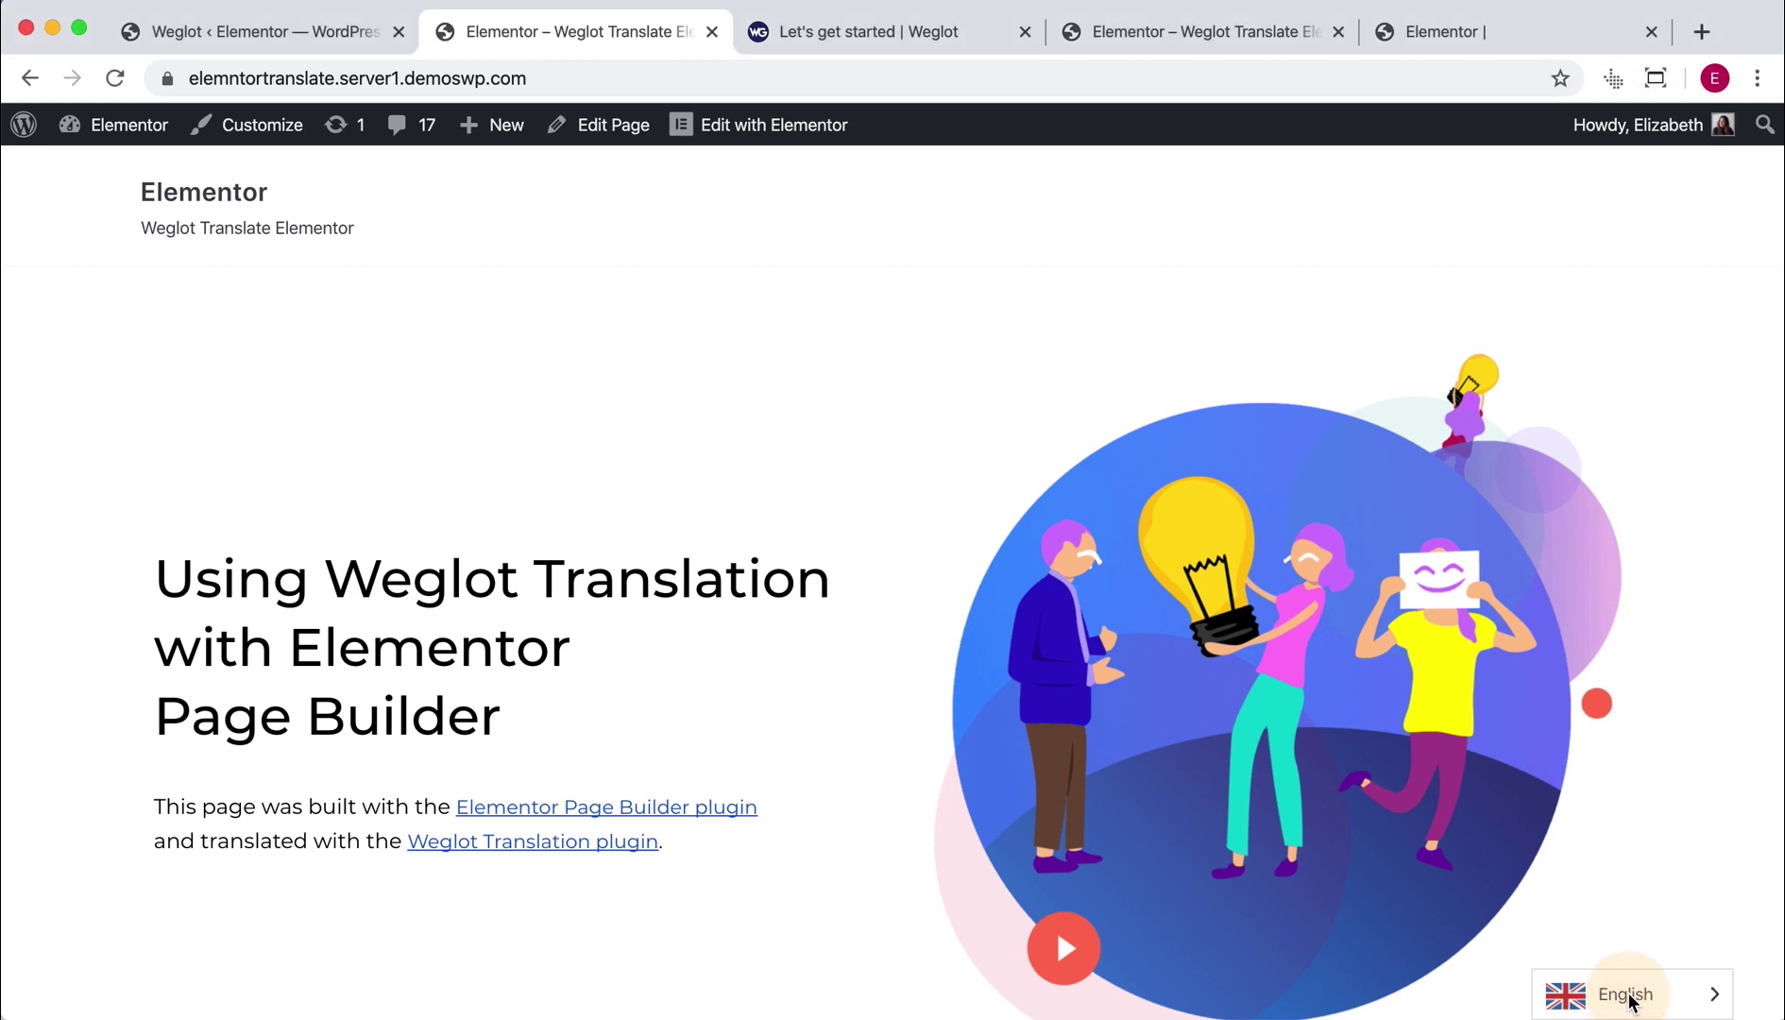
left_click(1625, 950)
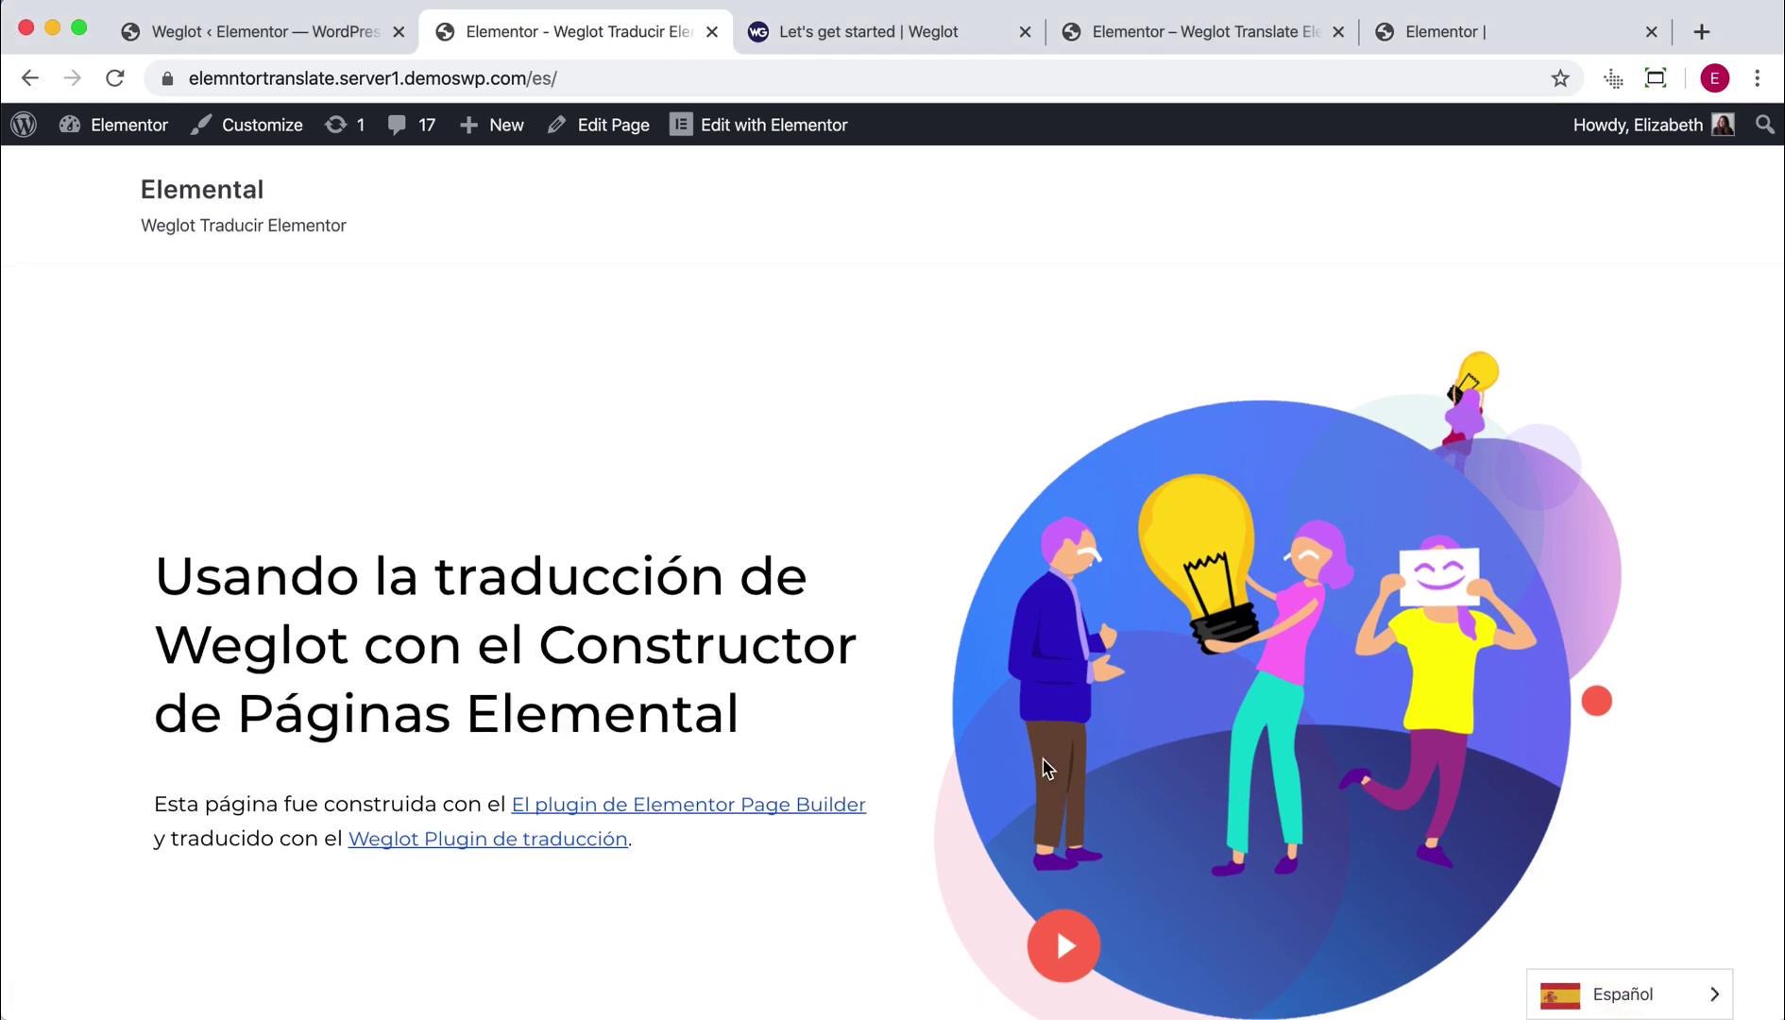
scroll(1043, 768, "down", 3)
scroll(1043, 767, "down", 3)
scroll(1043, 767, "down", 4)
scroll(1043, 768, "down", 4)
scroll(1042, 768, "down", 5)
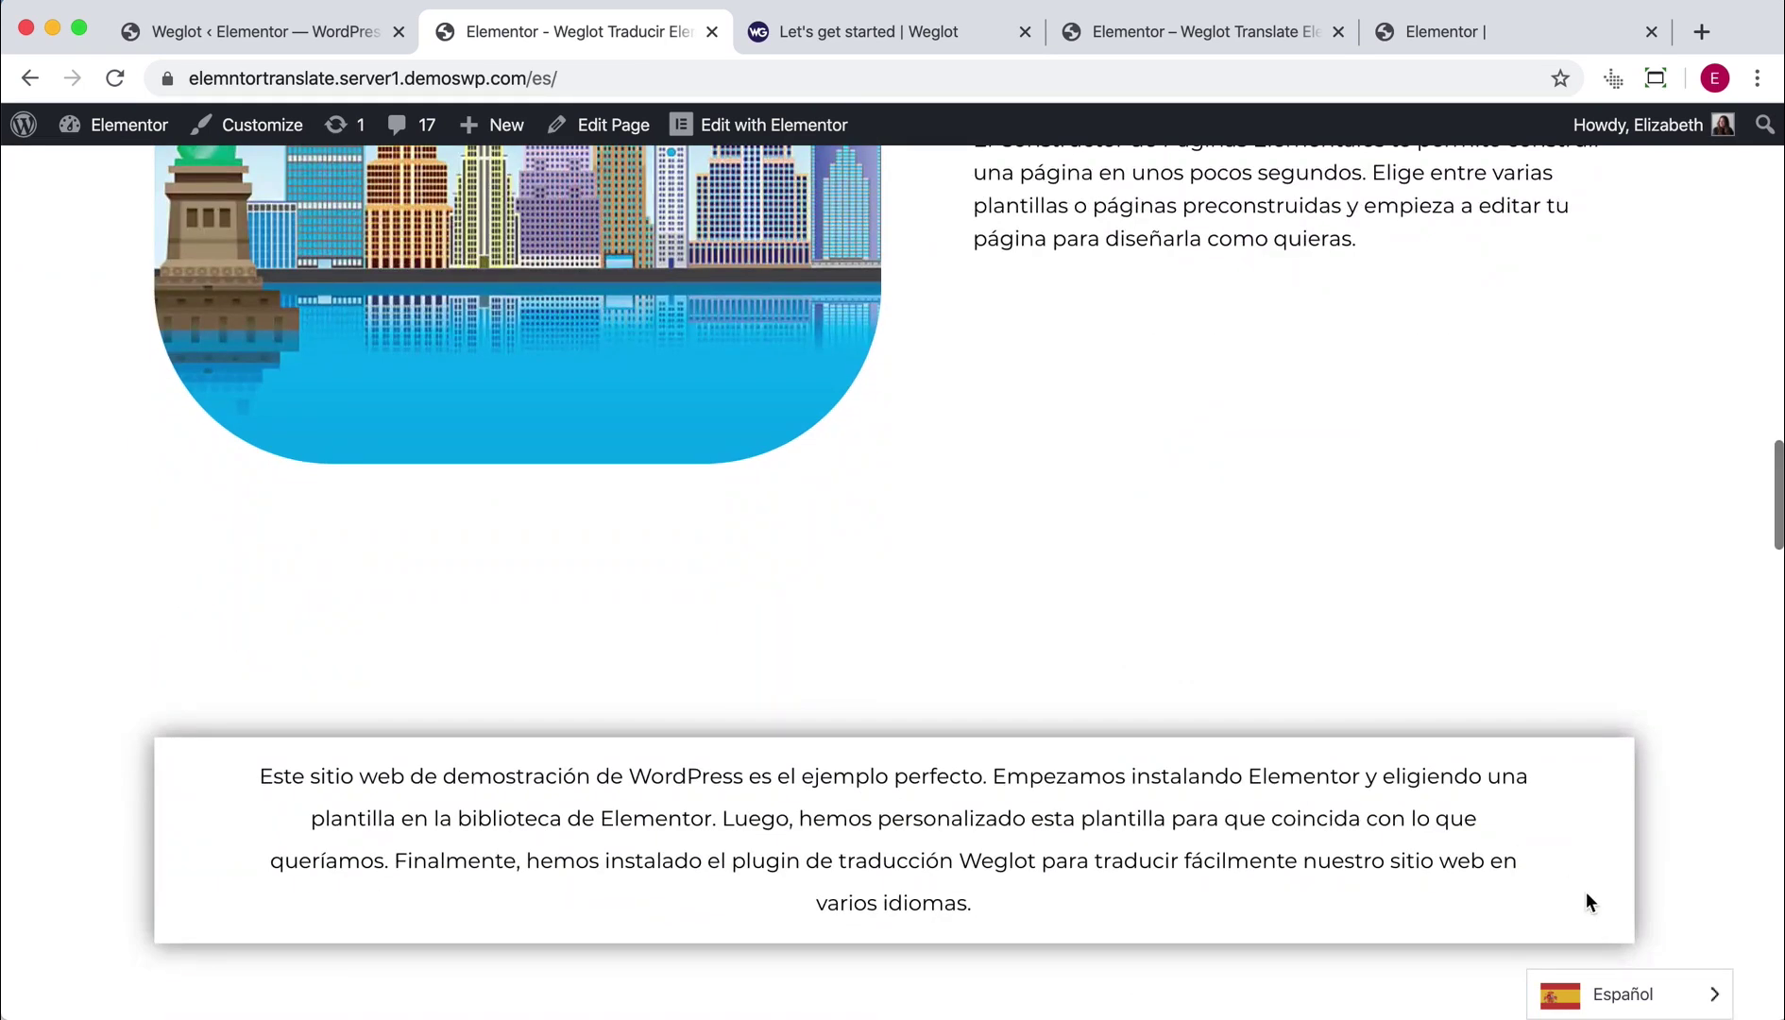
mouse_move(1629, 993)
left_click(1625, 945)
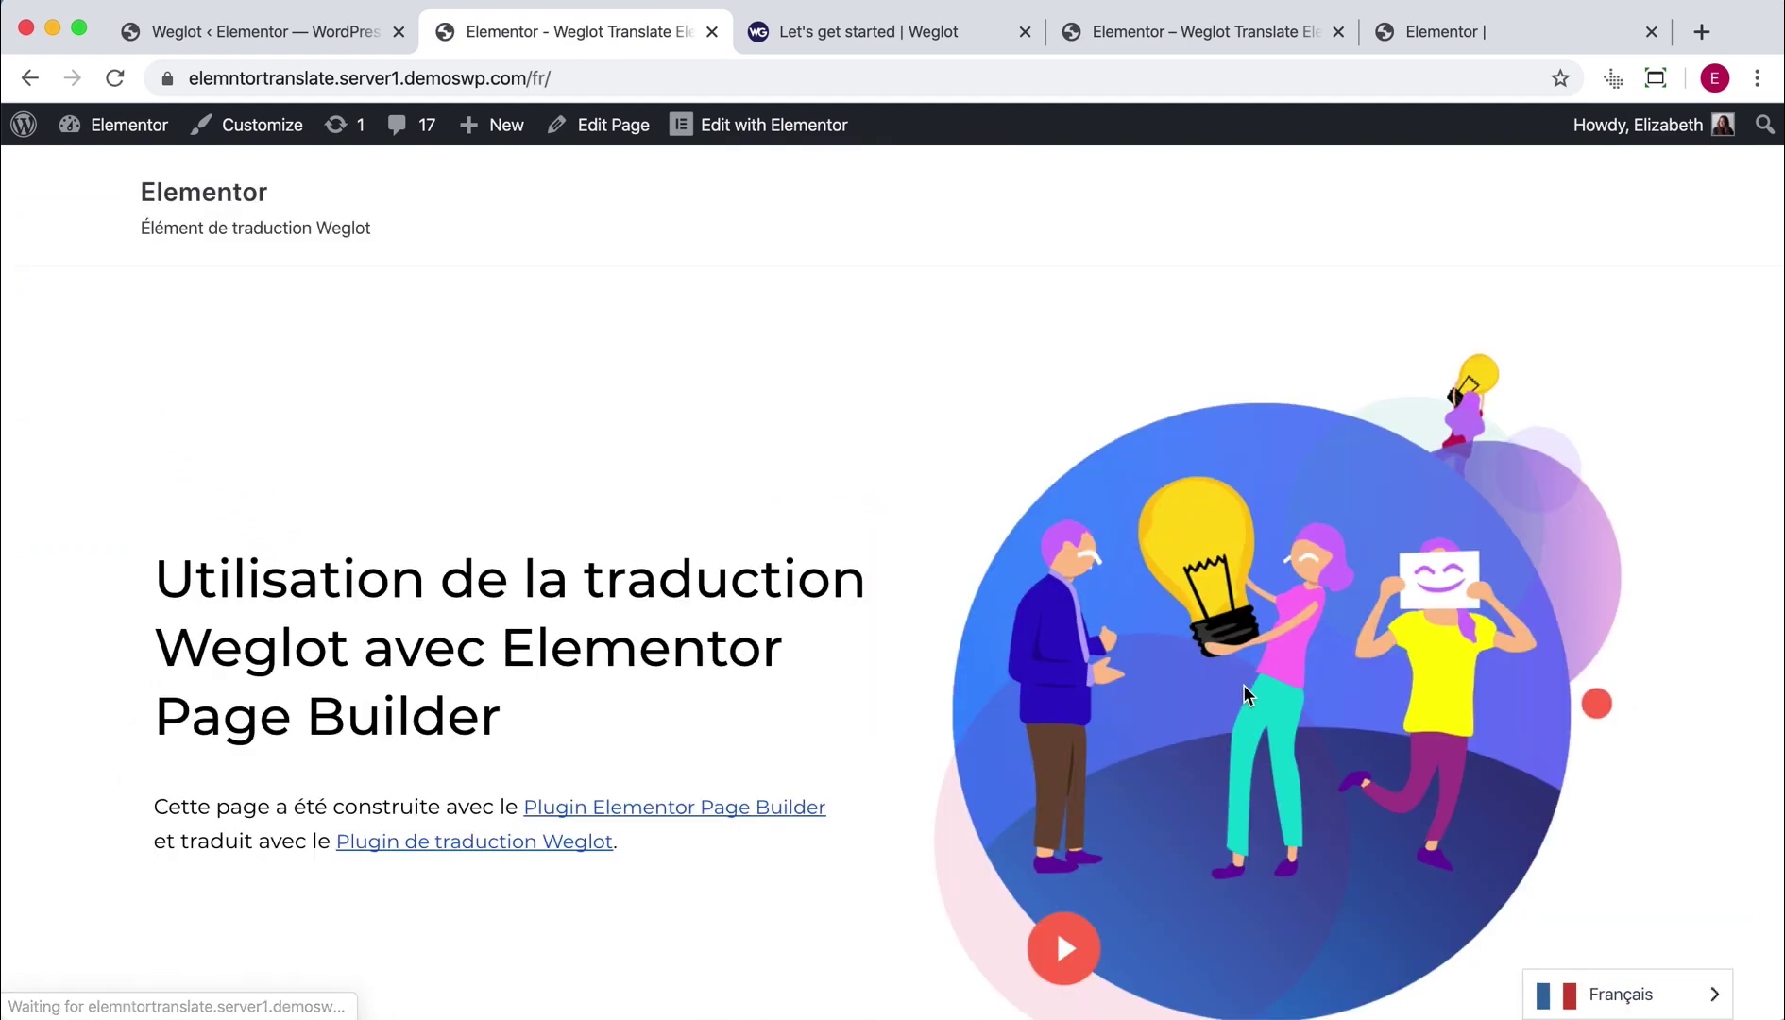
scroll(1243, 692, "down", 5)
scroll(1243, 693, "down", 2)
scroll(1243, 693, "down", 2)
scroll(1243, 693, "down", 3)
scroll(1139, 838, "down", 2)
scroll(1140, 838, "down", 3)
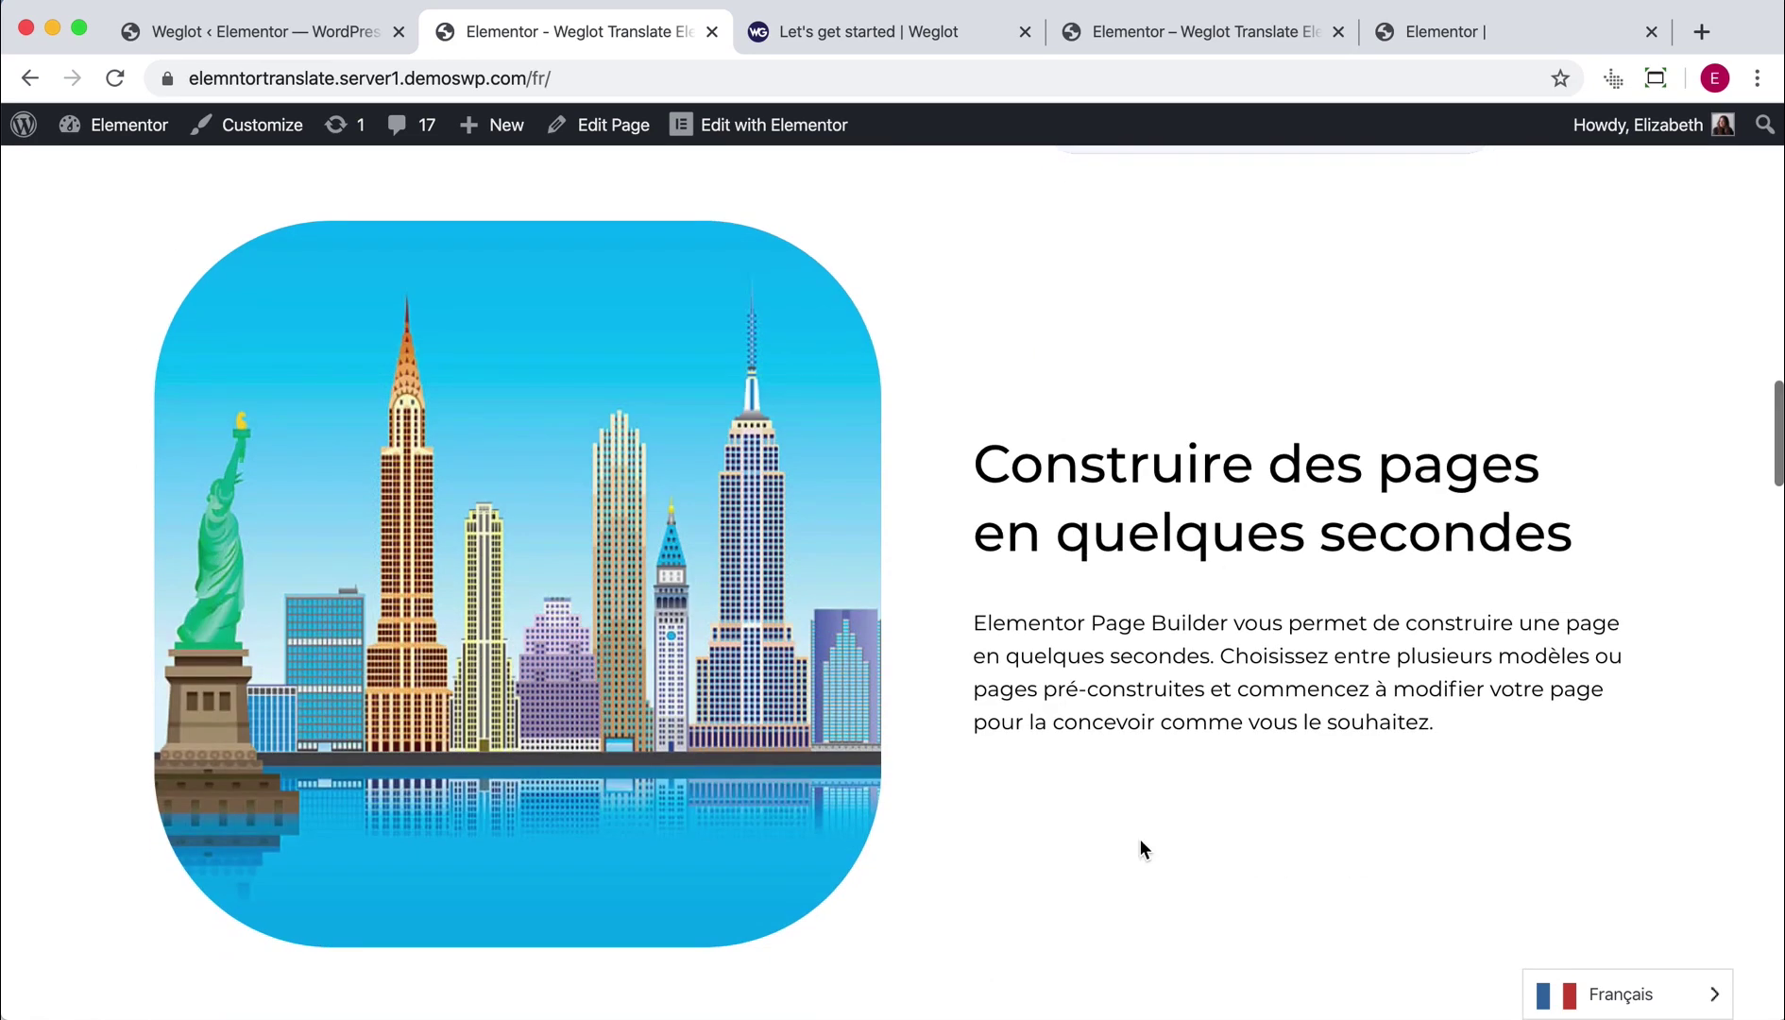
scroll(1139, 838, "down", 3)
scroll(1139, 838, "down", 3)
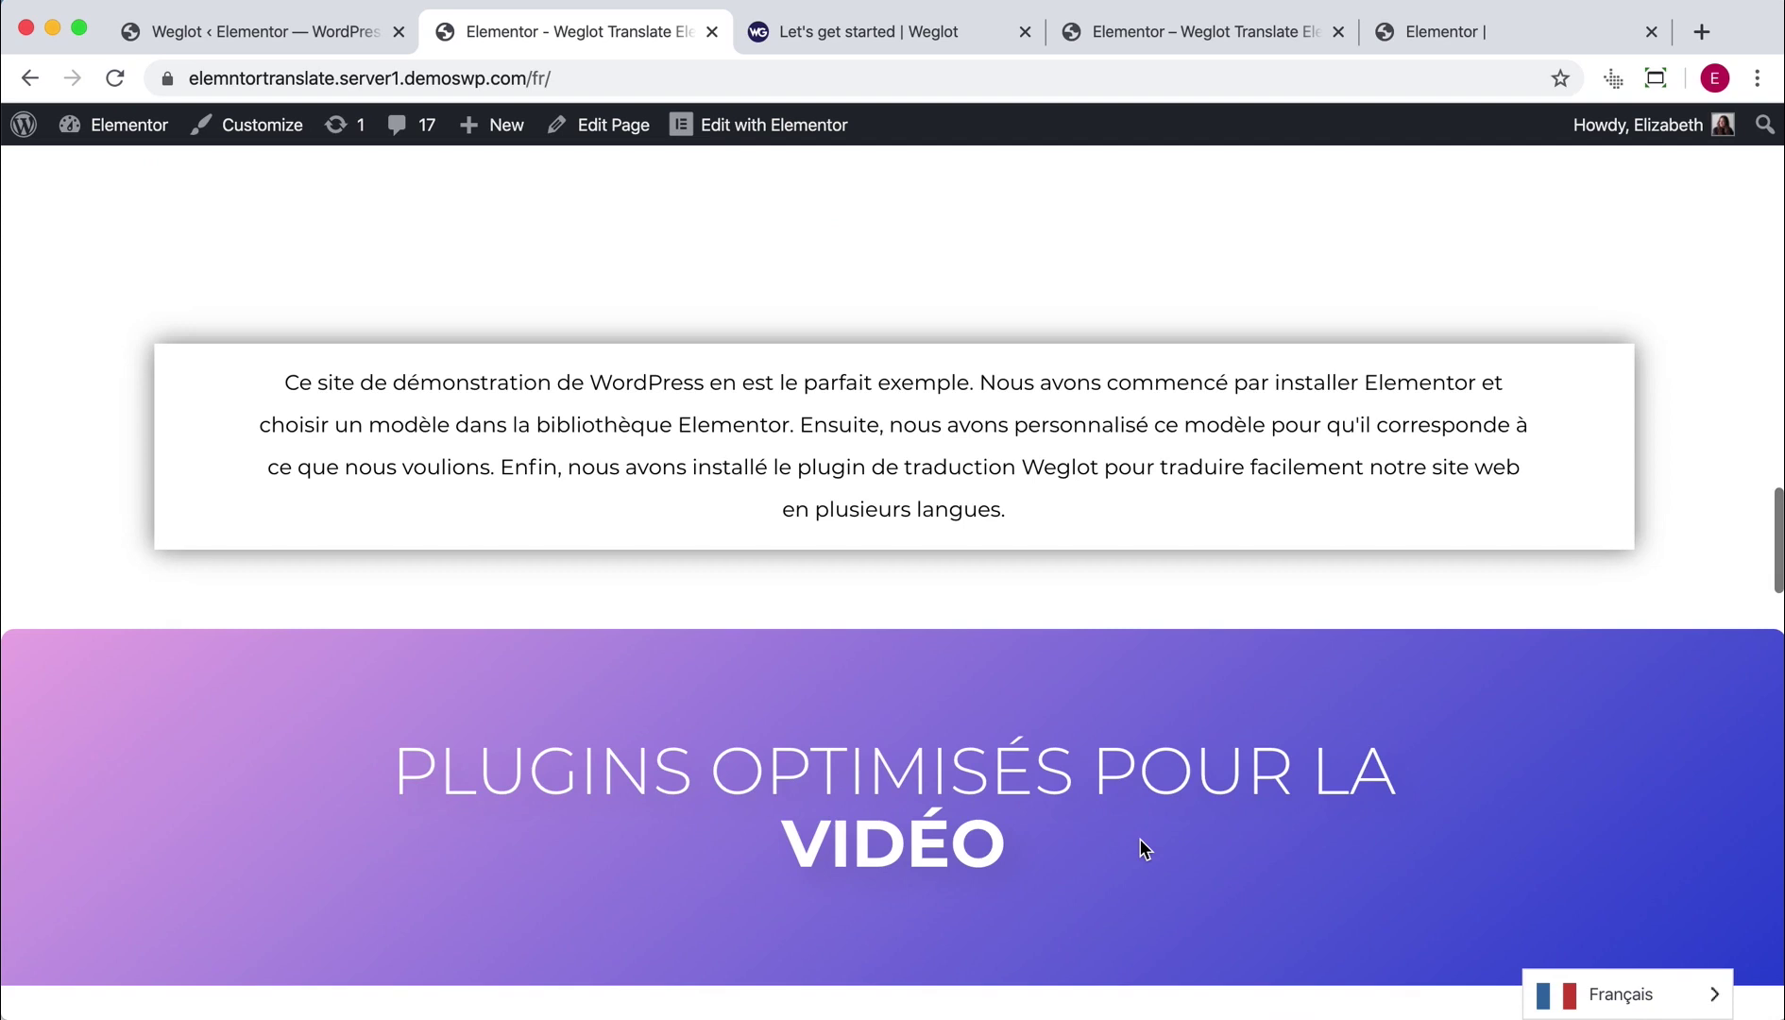
scroll(1139, 839, "down", 3)
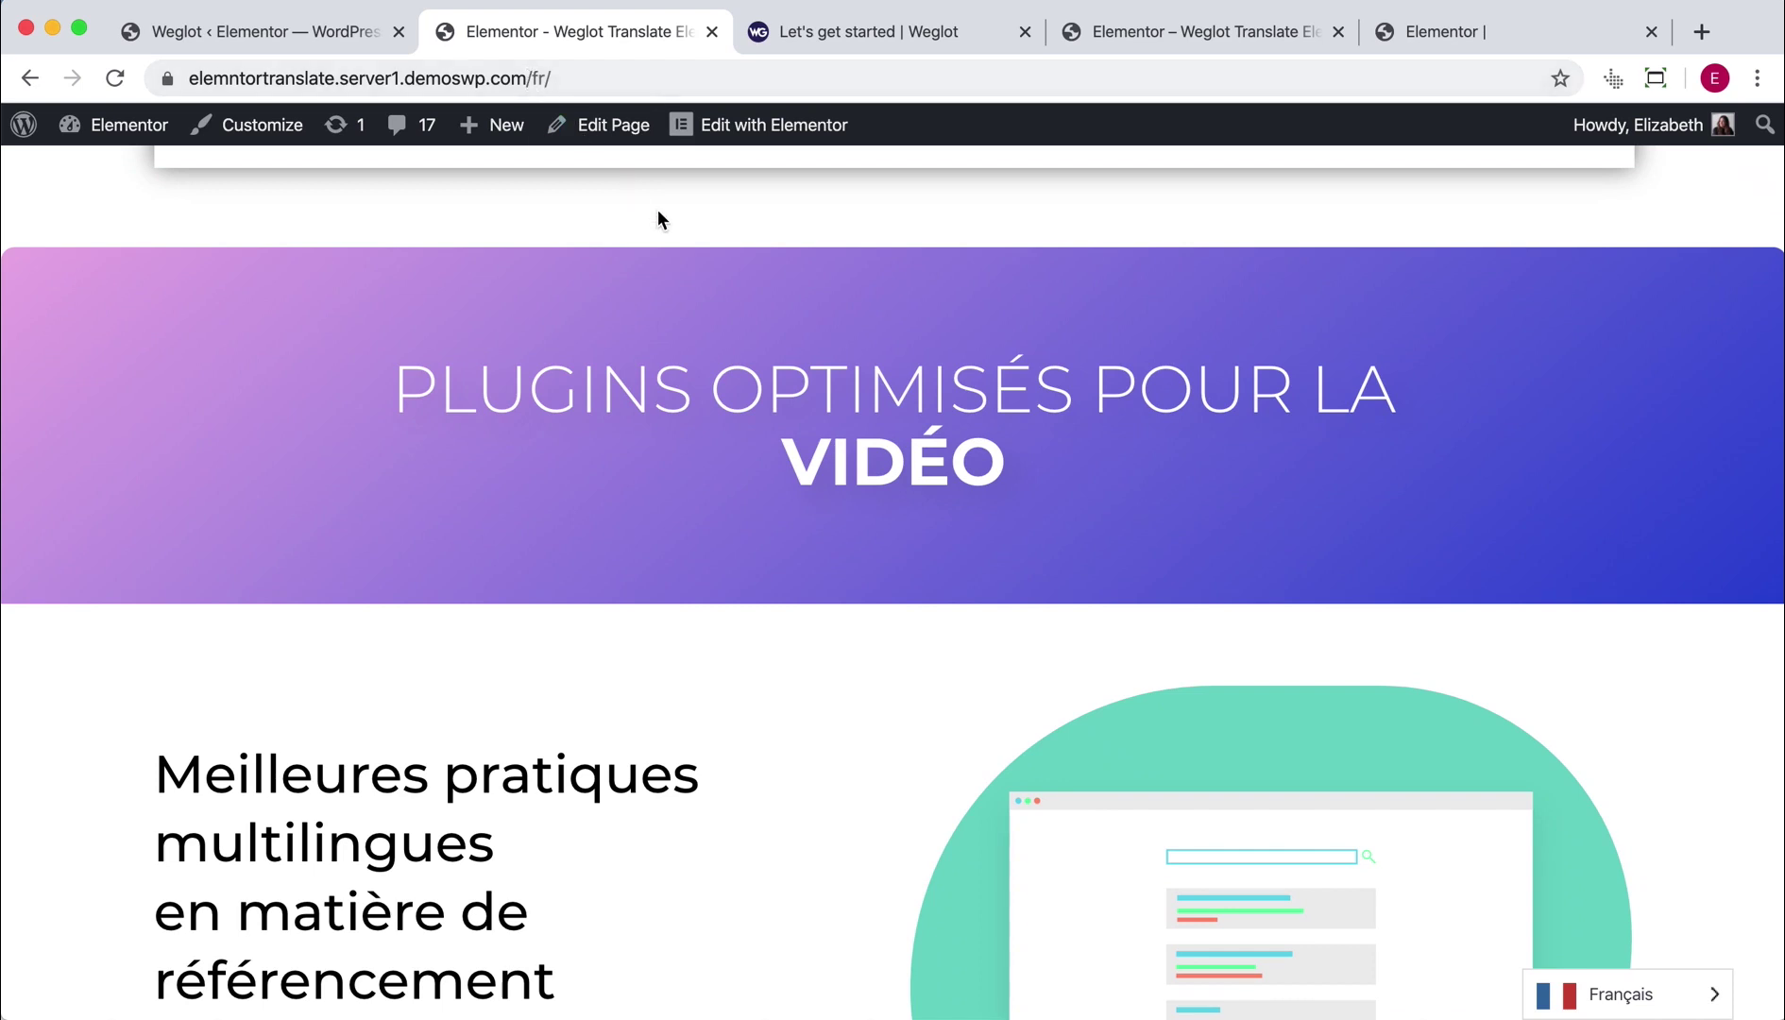
scroll(656, 208, "down", 15)
scroll(656, 209, "up", 5)
scroll(657, 209, "up", 8)
scroll(656, 209, "up", 2)
scroll(656, 209, "up", 5)
scroll(656, 208, "up", 1)
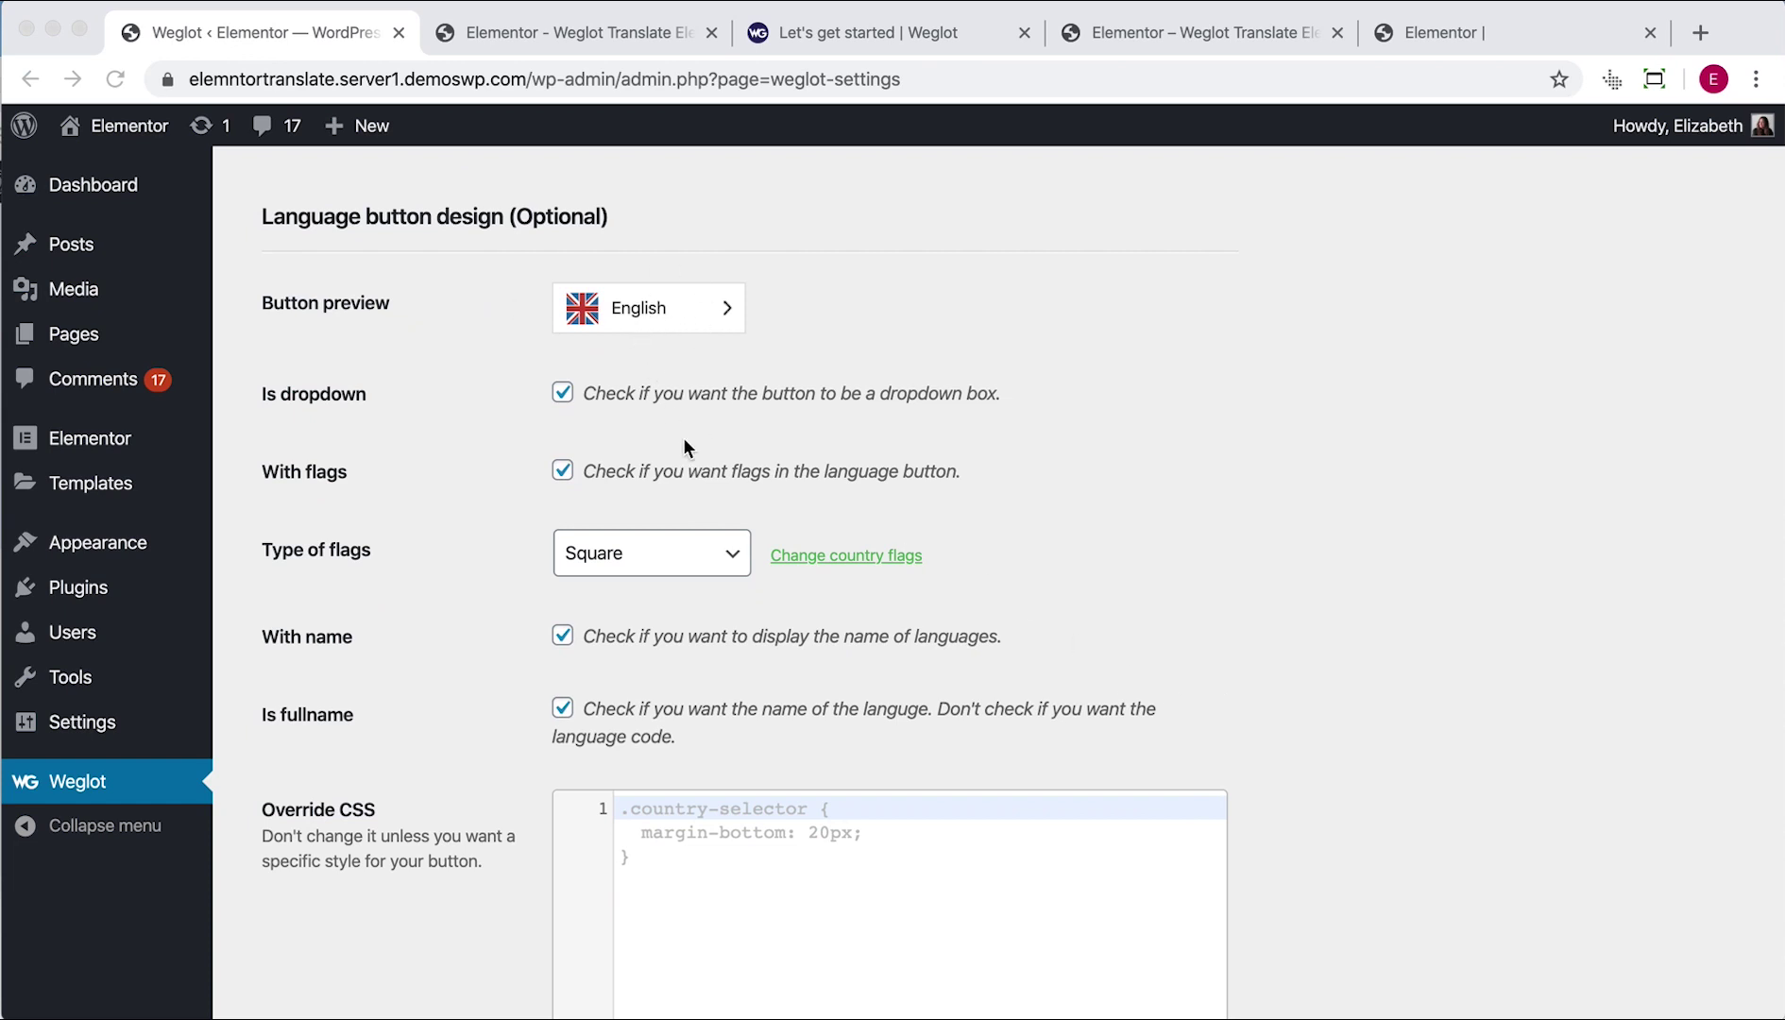
- Keep flags enabled on the language button and set the flag type to Circle
left_click(563, 474)
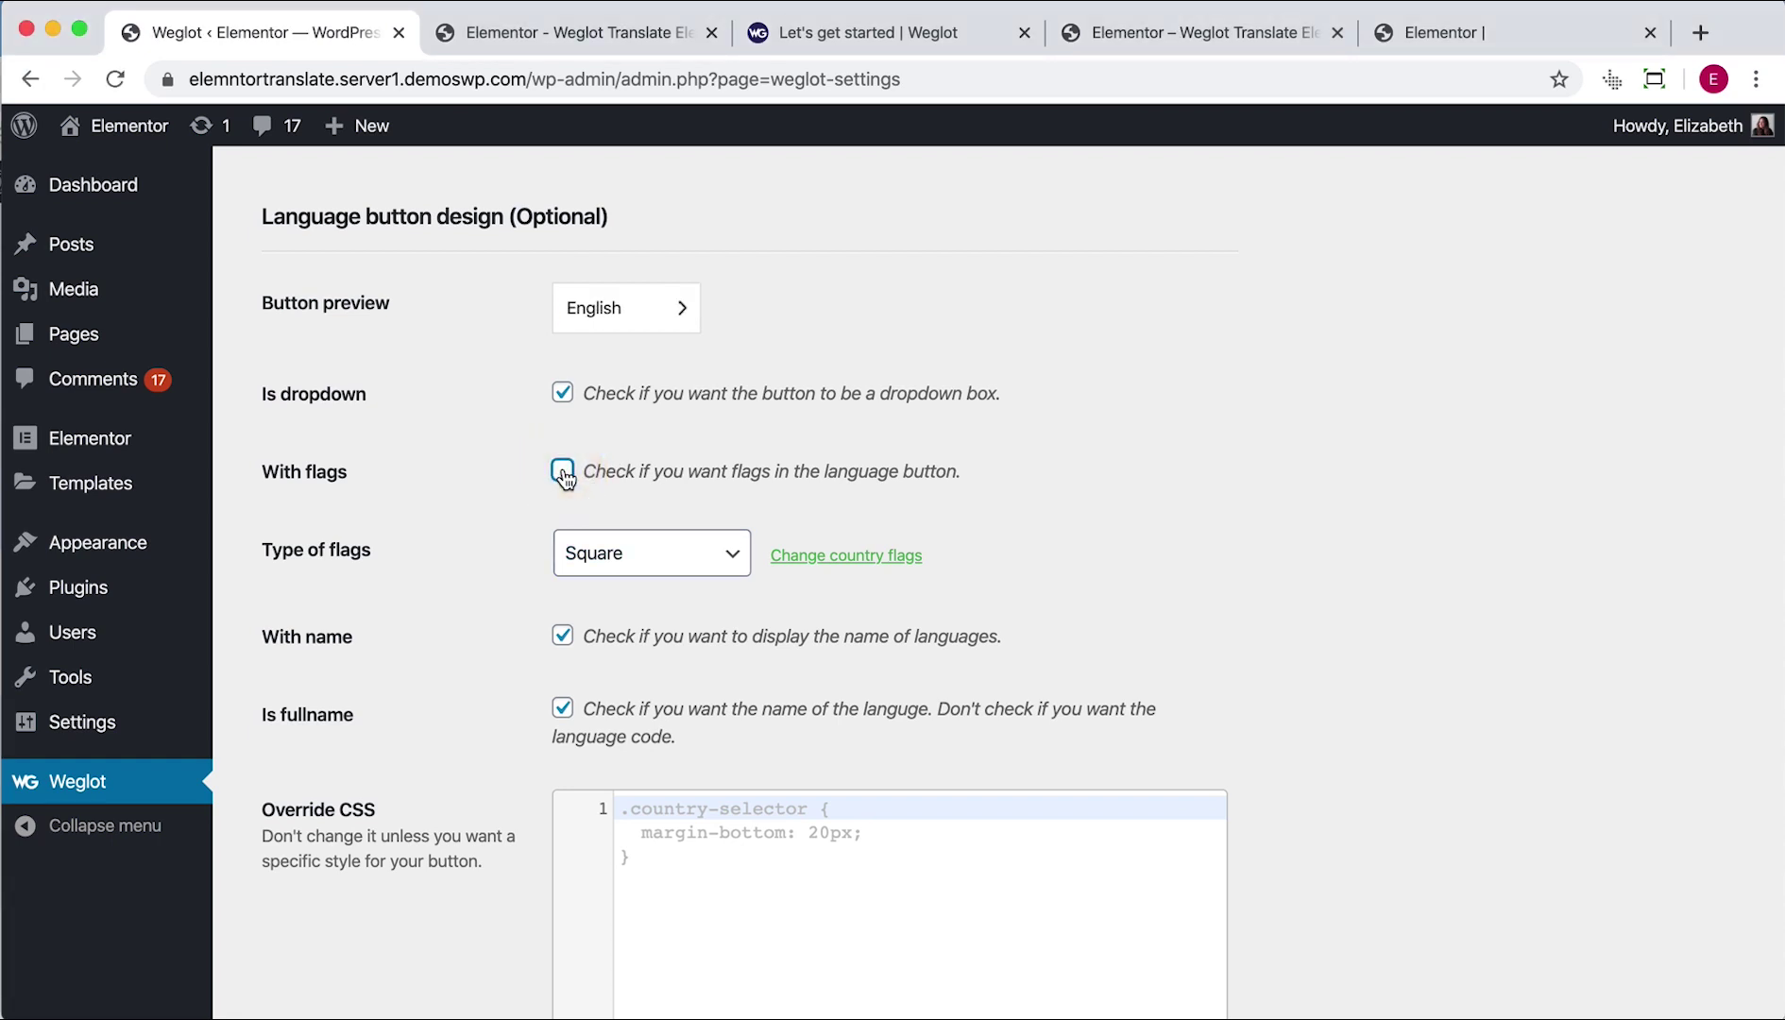
left_click(564, 474)
left_click(702, 551)
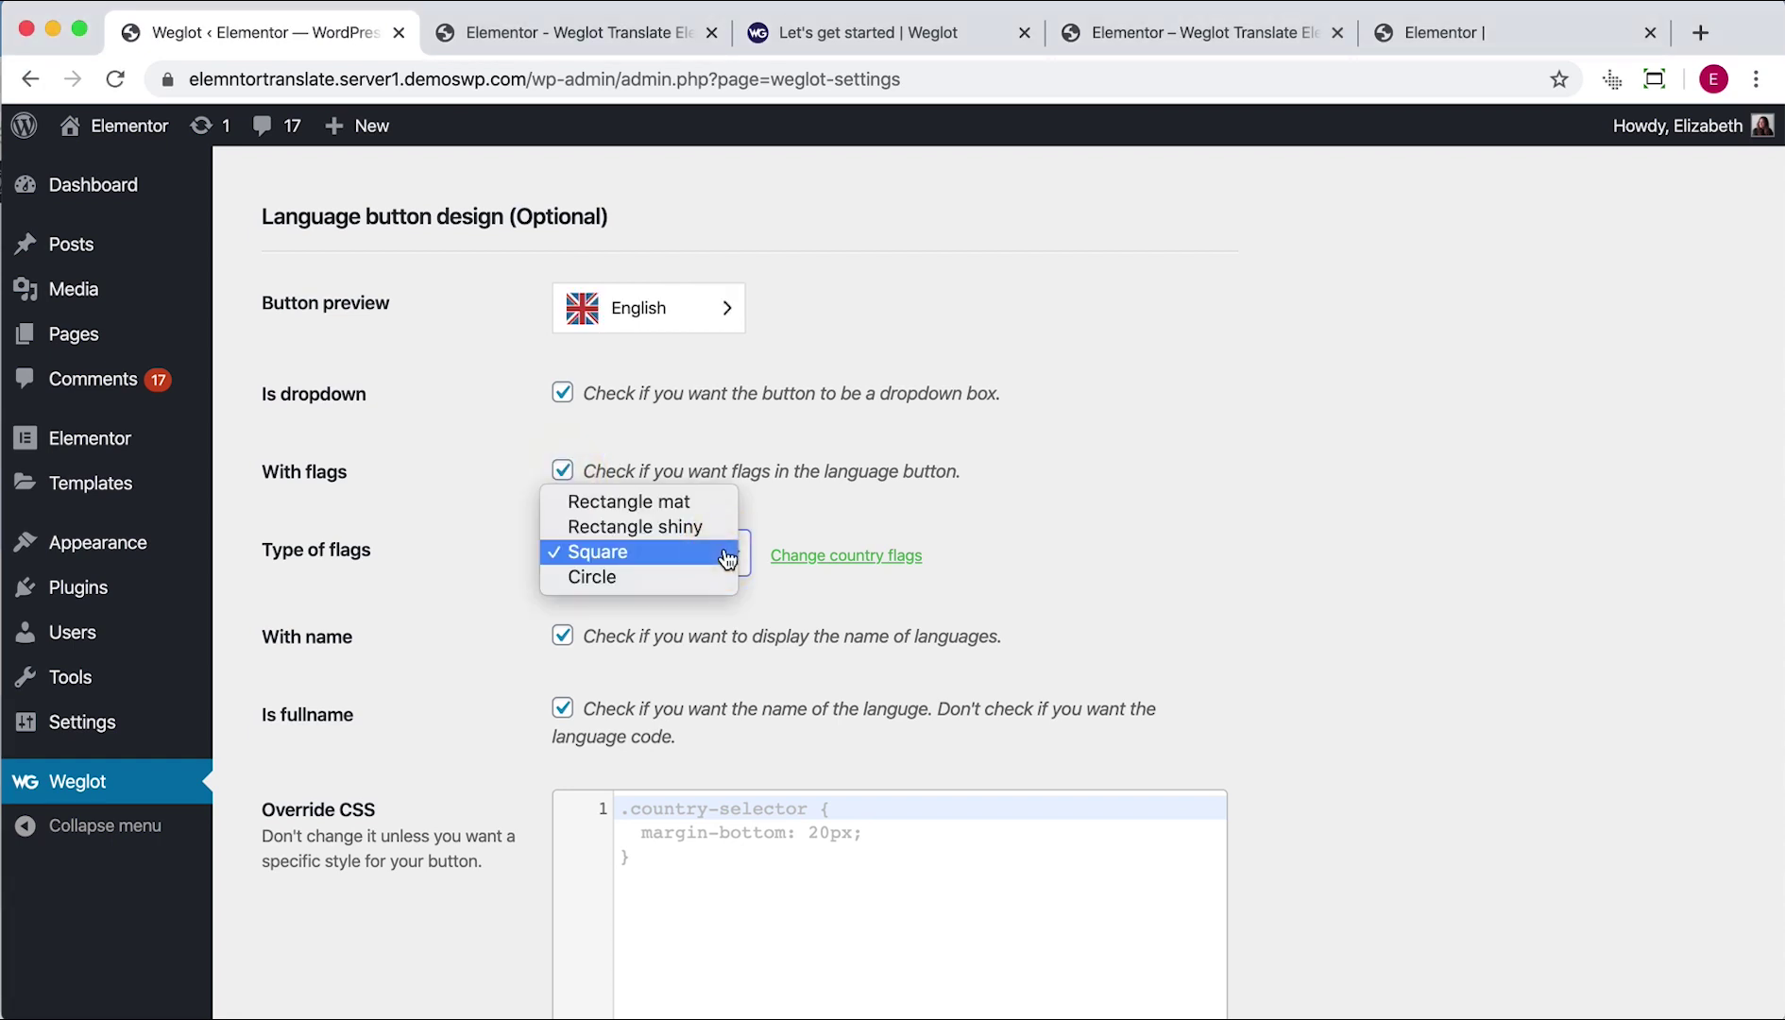
left_click(656, 578)
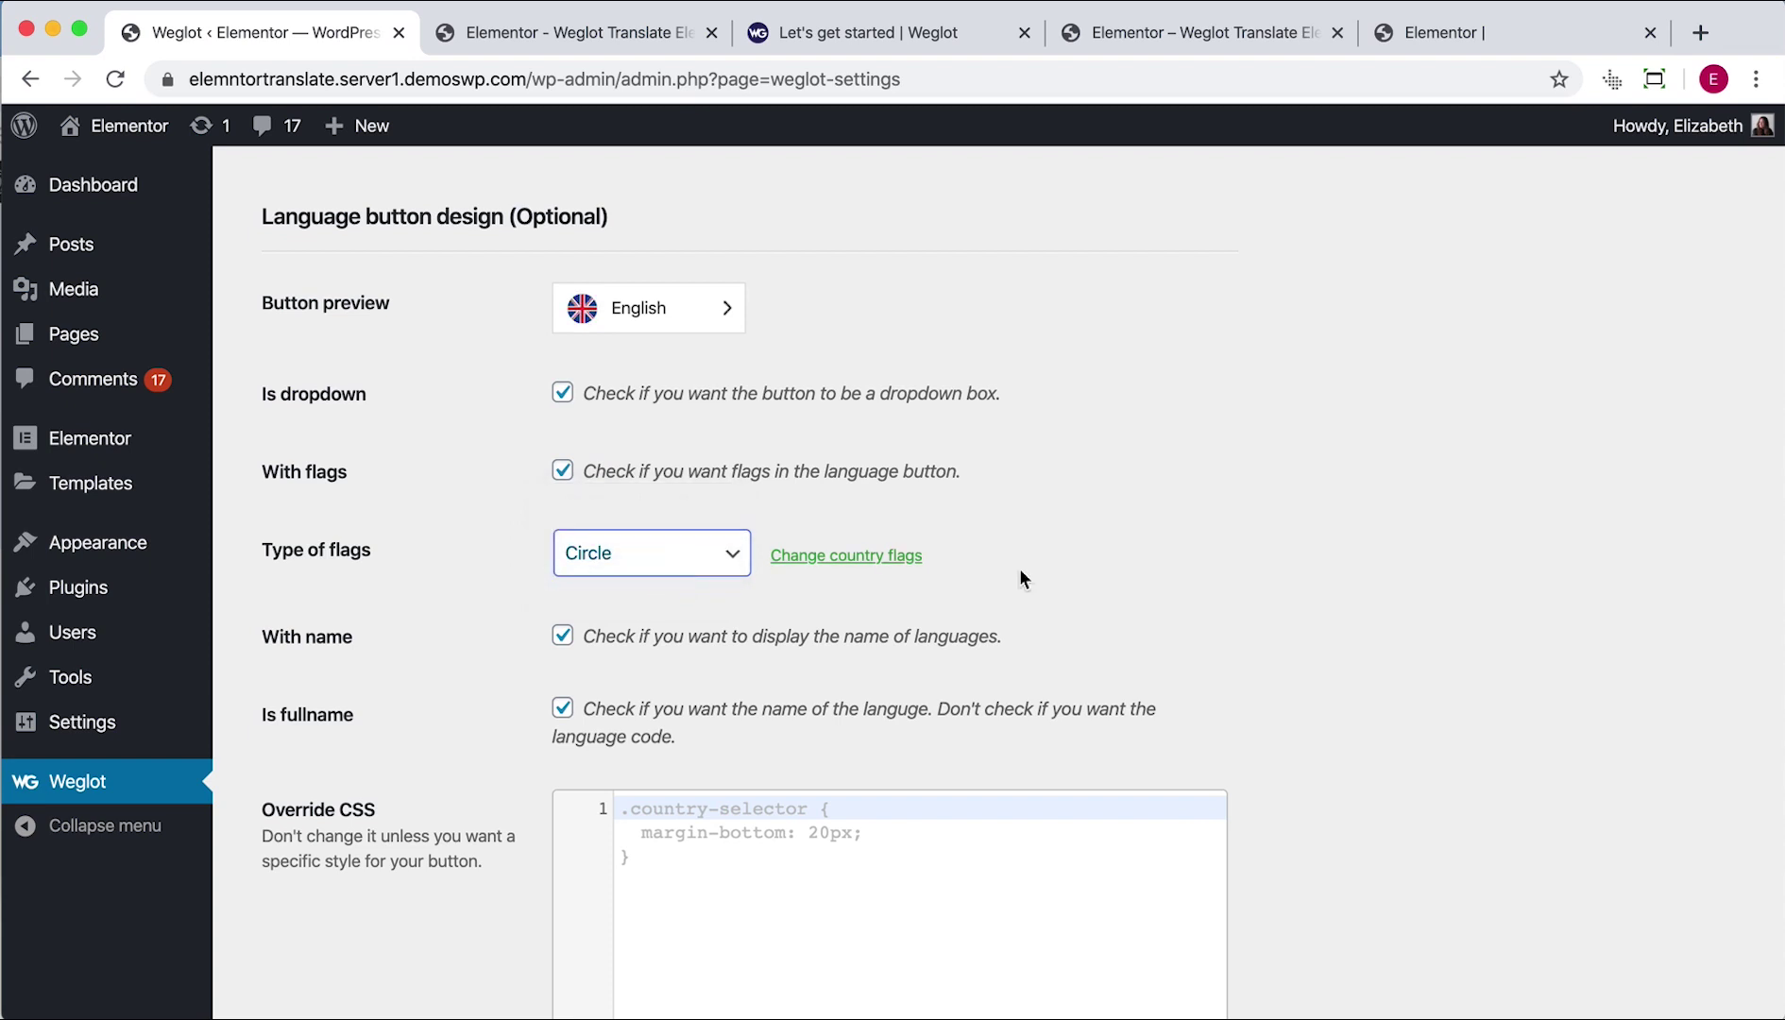
scroll(1229, 691, "down", 1)
scroll(1230, 691, "down", 2)
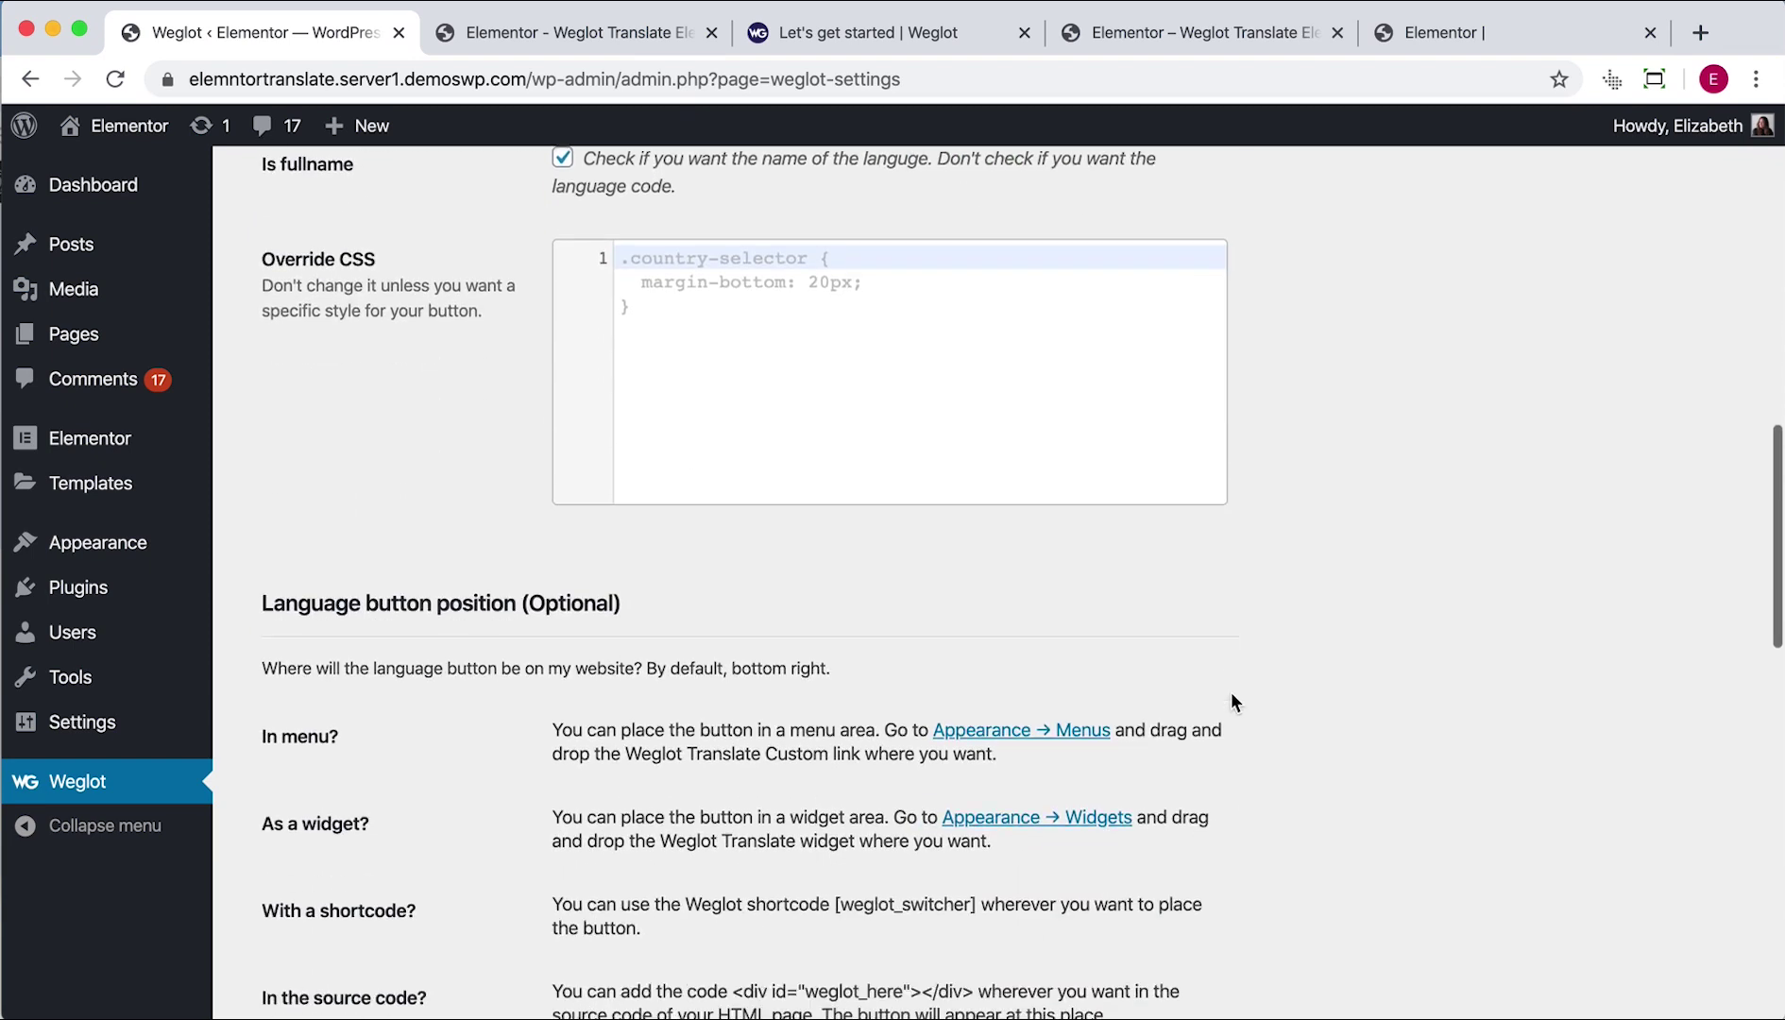
scroll(1230, 691, "down", 2)
scroll(1230, 691, "down", 2)
scroll(1230, 692, "down", 1)
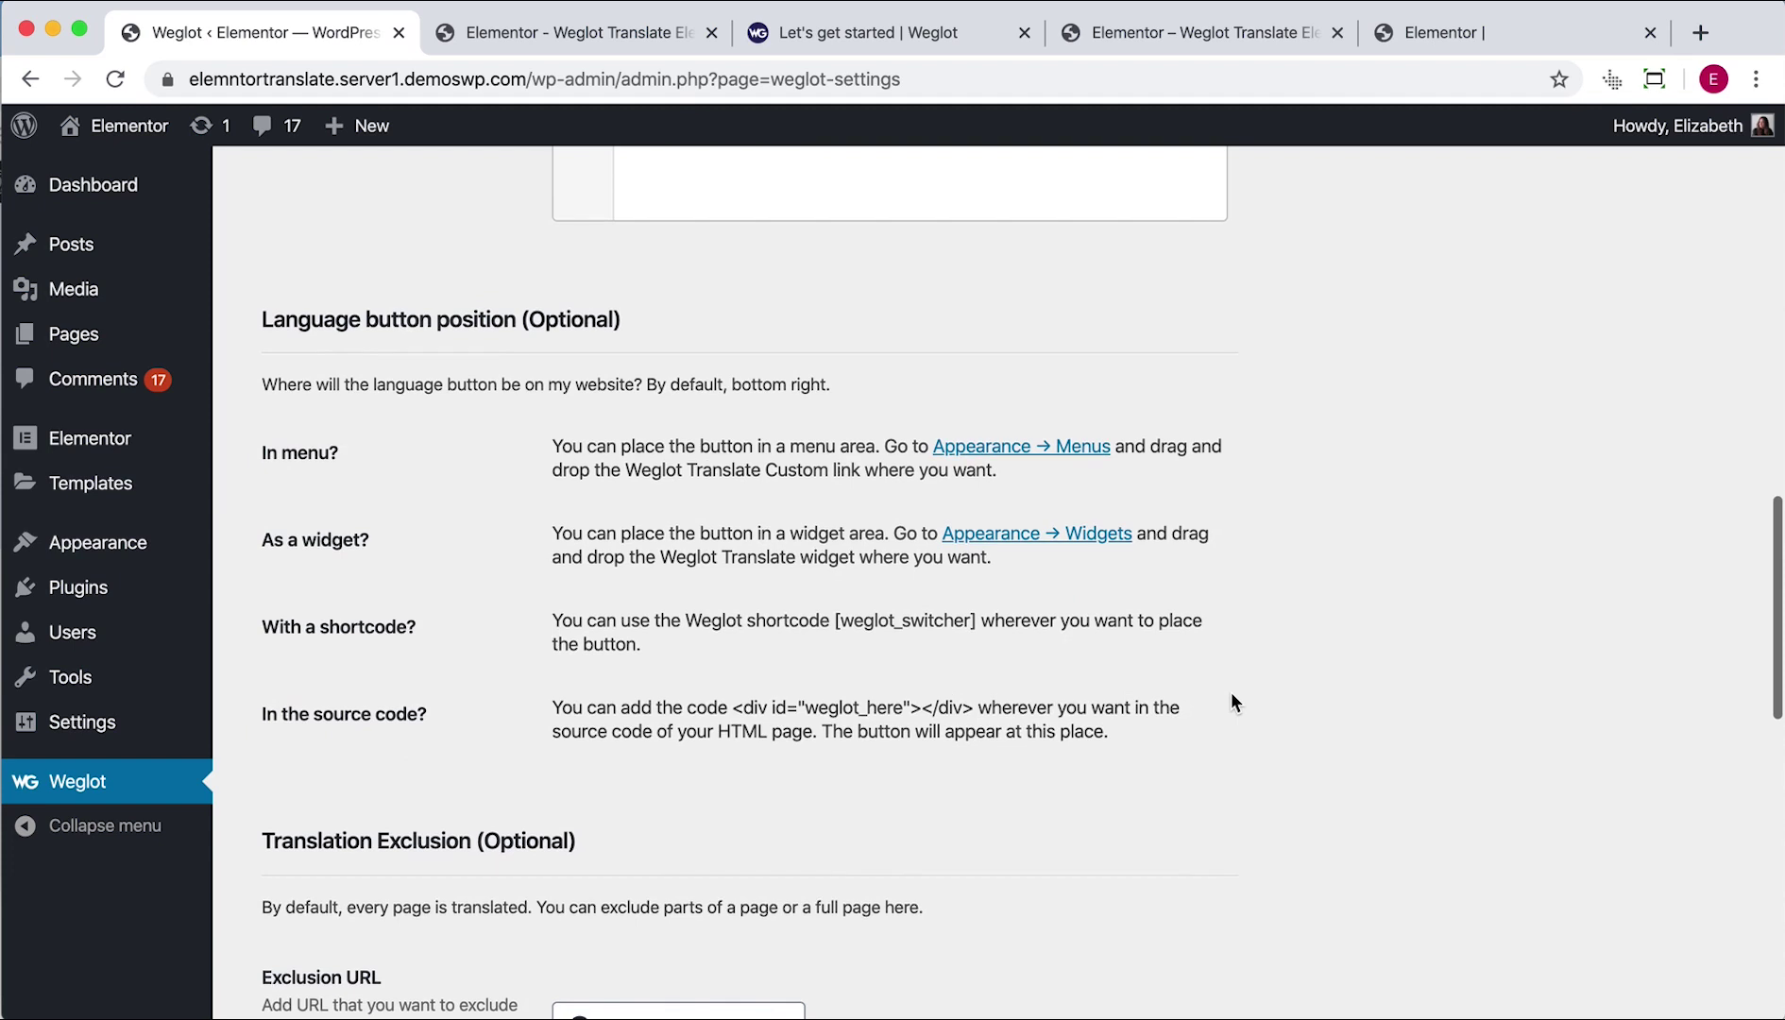
scroll(1229, 691, "down", 2)
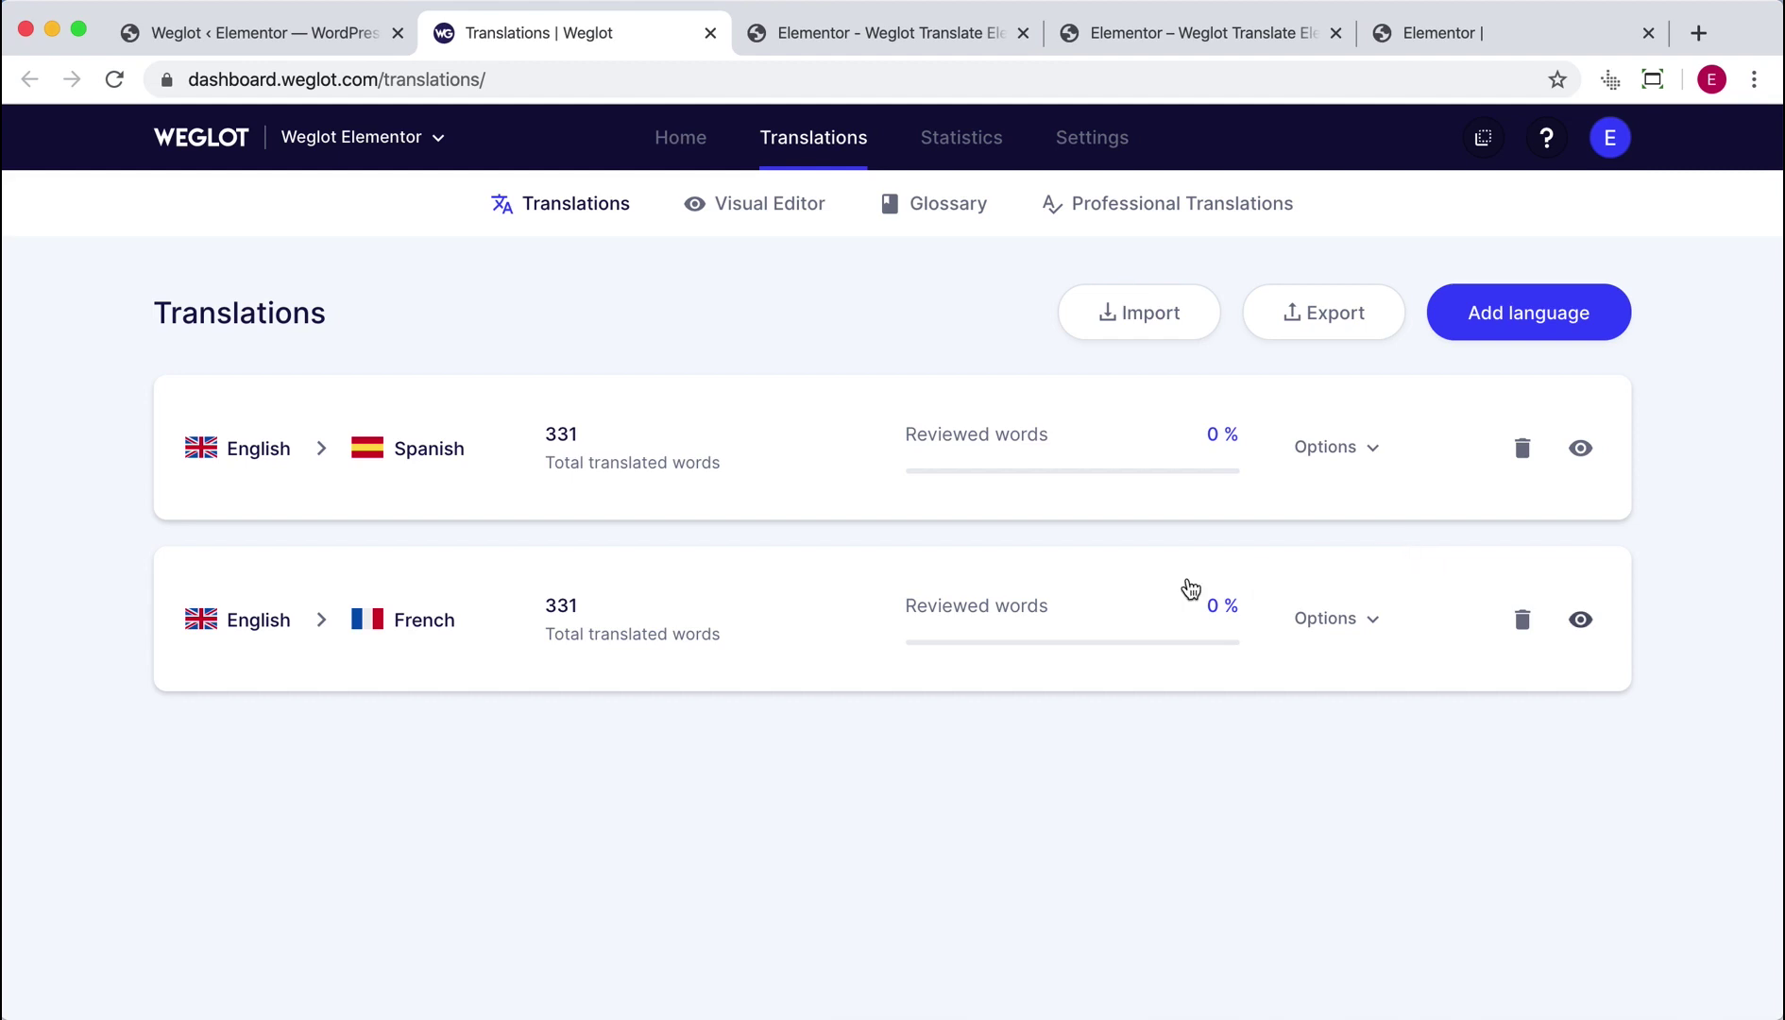
- In English → French, change 'en quelques minutes' to 'en deux minutes' and save the manual edit
left_click(516, 636)
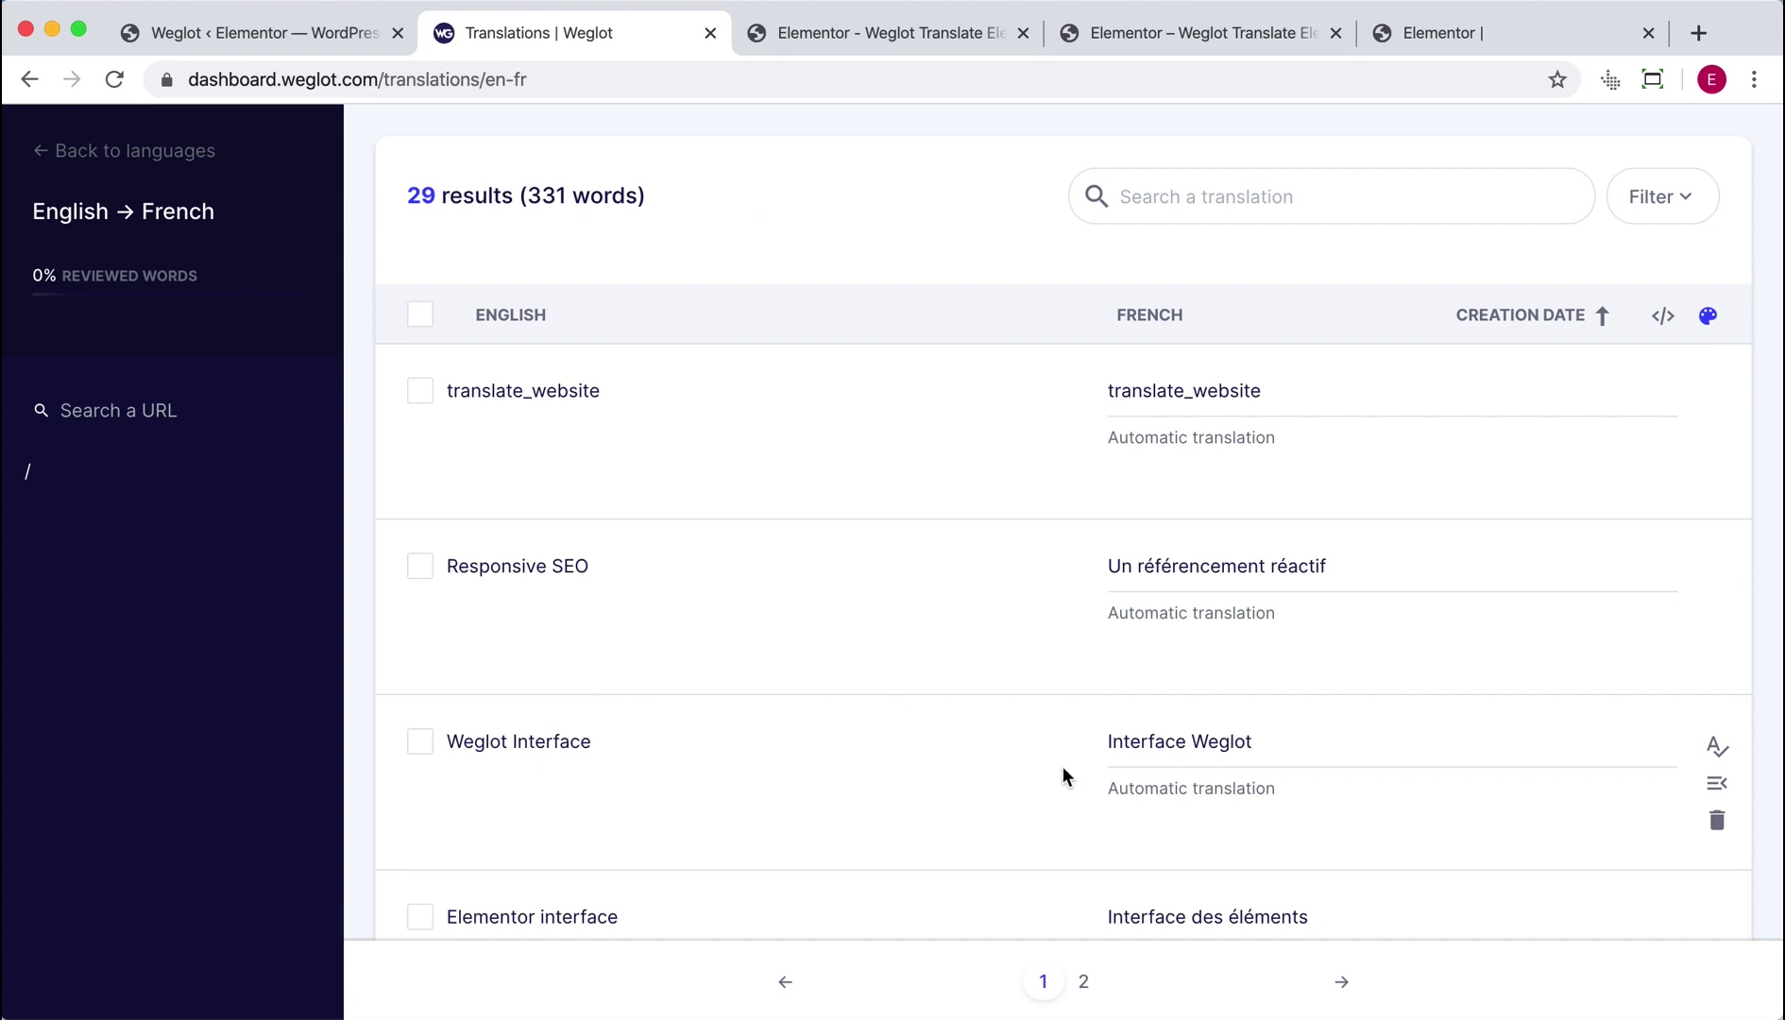
scroll(1063, 777, "down", 4)
scroll(1063, 777, "down", 4)
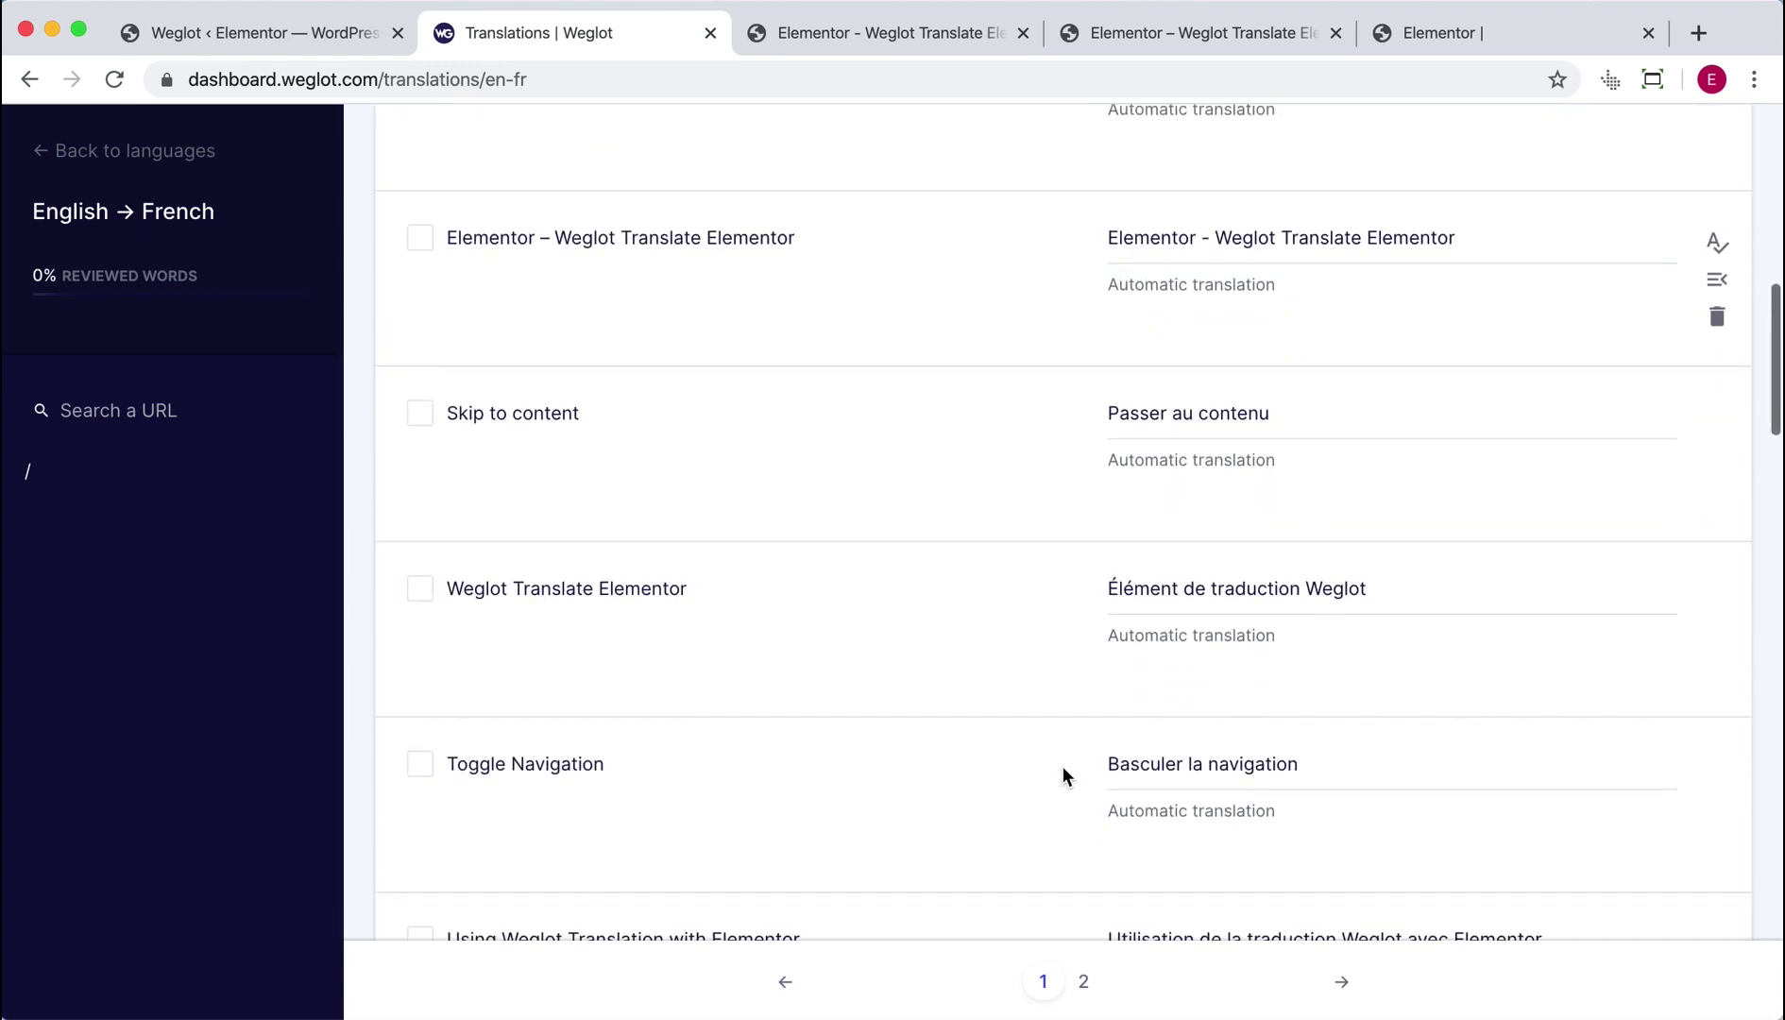
scroll(1063, 766, "down", 4)
scroll(1063, 766, "down", 2)
left_click(1214, 609)
key("BackSpace")
key("BackSpace")
key("BackSpace")
key("BackSpace")
key("BackSpace")
key("BackSpace")
key("BackSpace")
key("BackSpace")
type("deuc")
key("BackSpace")
type("x minutes")
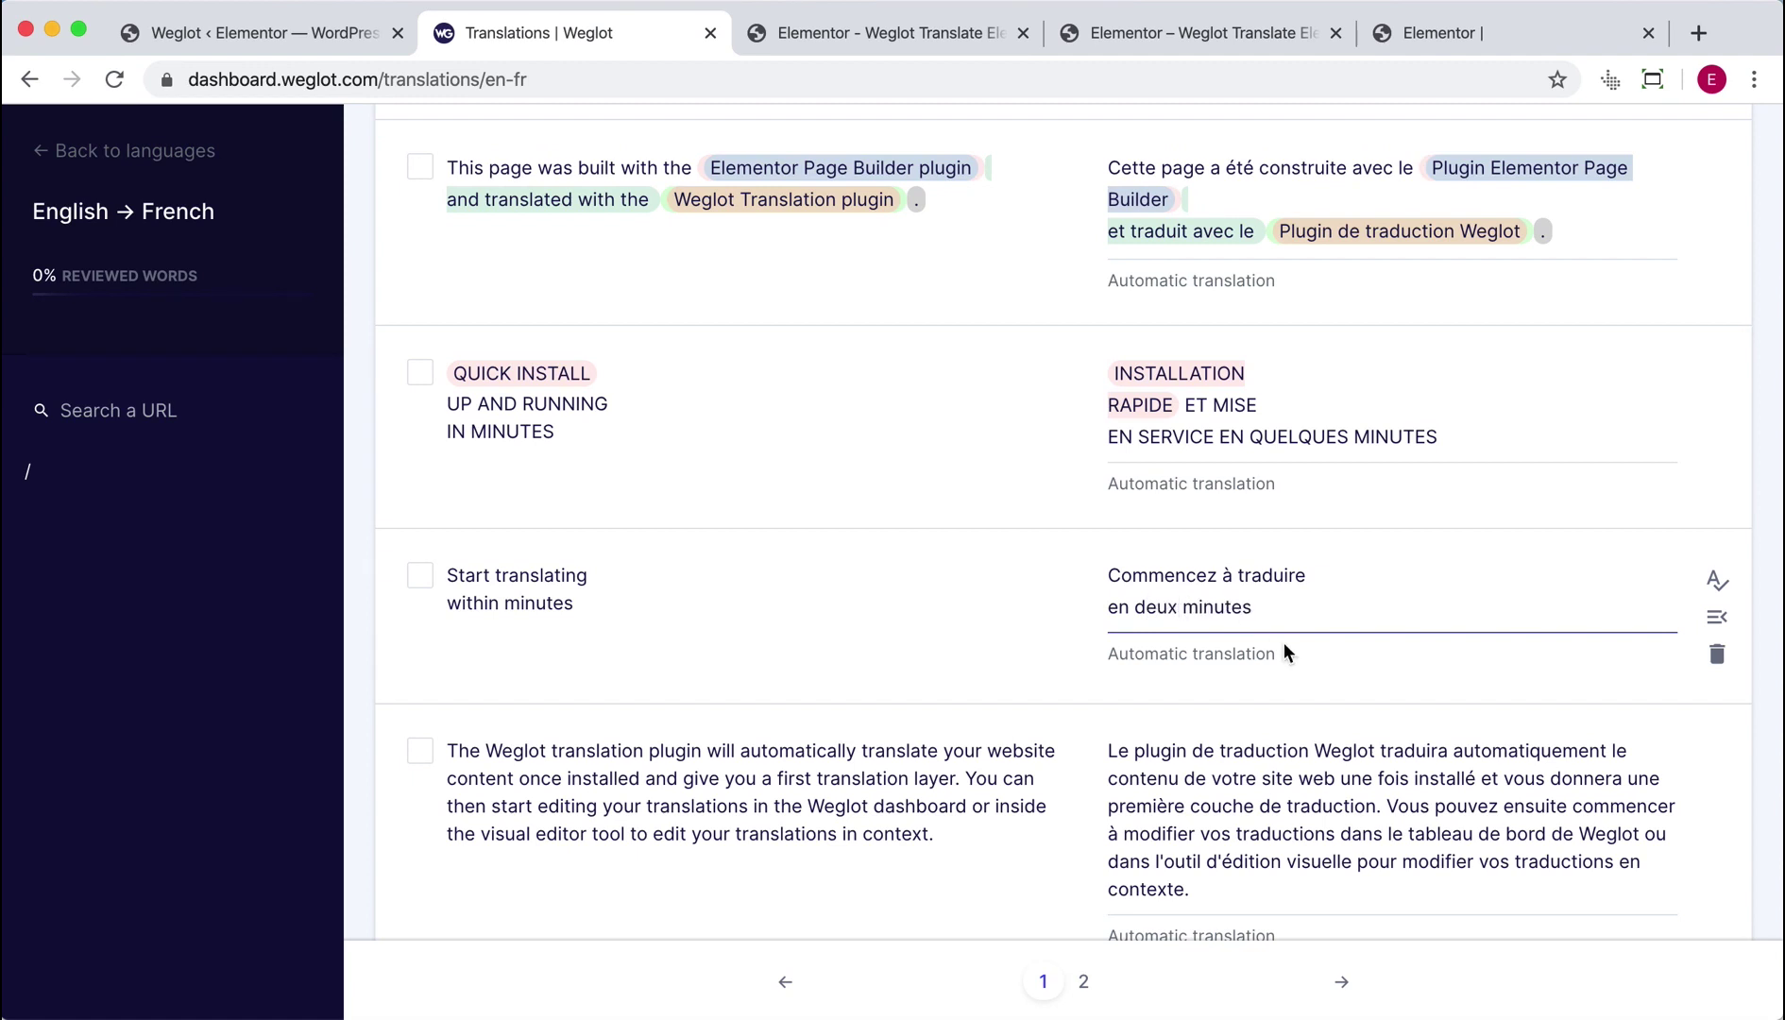
left_click(1306, 660)
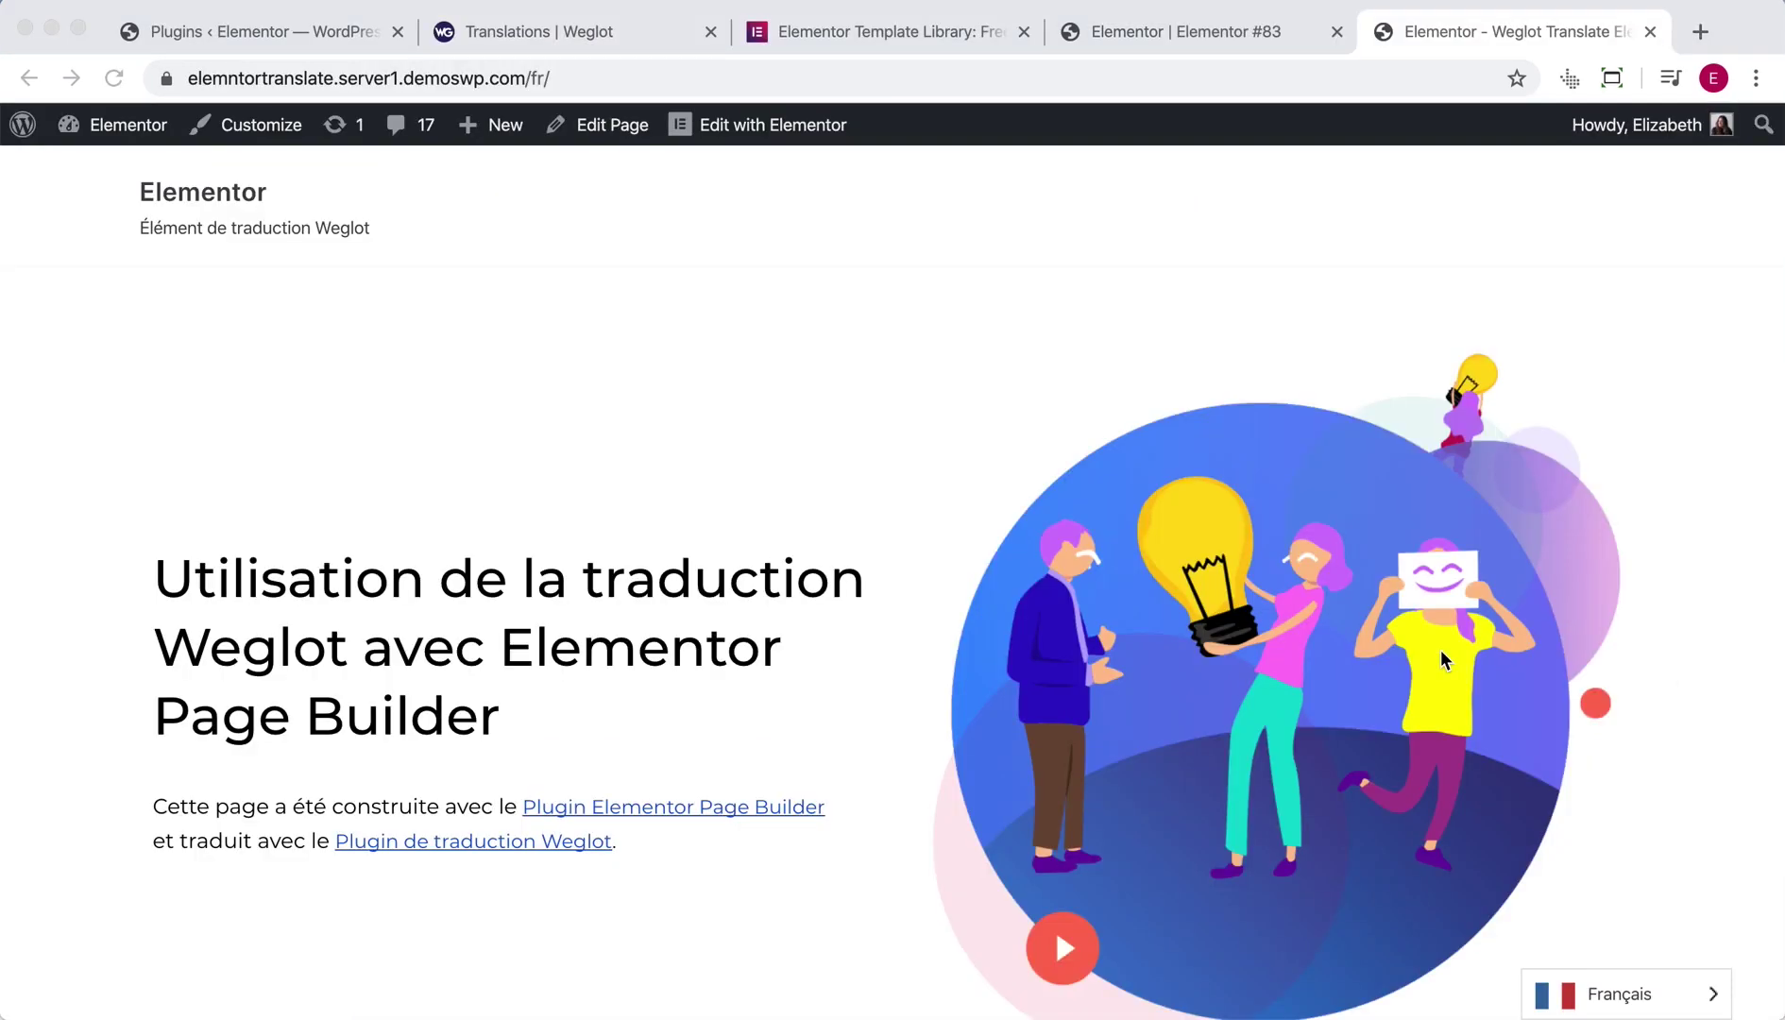
scroll(1442, 655, "down", 5)
scroll(1442, 655, "down", 4)
scroll(1441, 652, "down", 1)
scroll(1440, 652, "down", 2)
scroll(1440, 652, "down", 2)
scroll(1440, 652, "down", 1)
scroll(1441, 659, "down", 3)
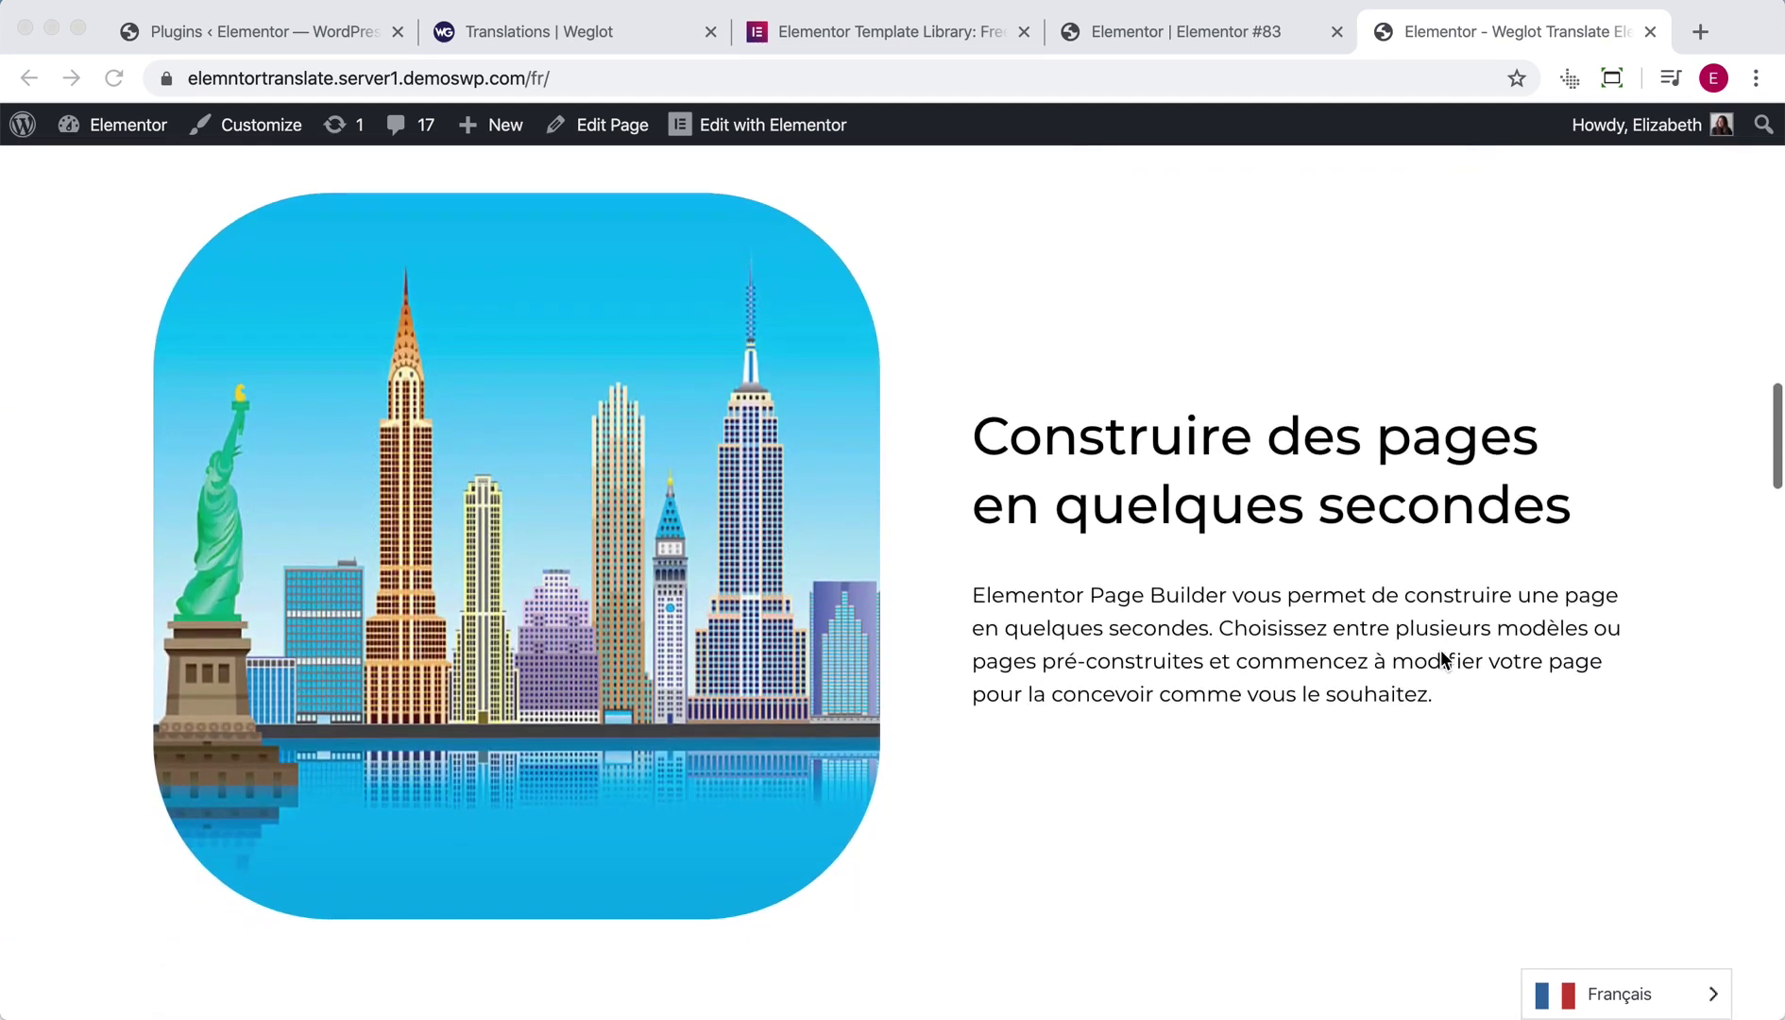
scroll(1440, 659, "down", 3)
scroll(1440, 659, "down", 3)
scroll(1440, 651, "down", 2)
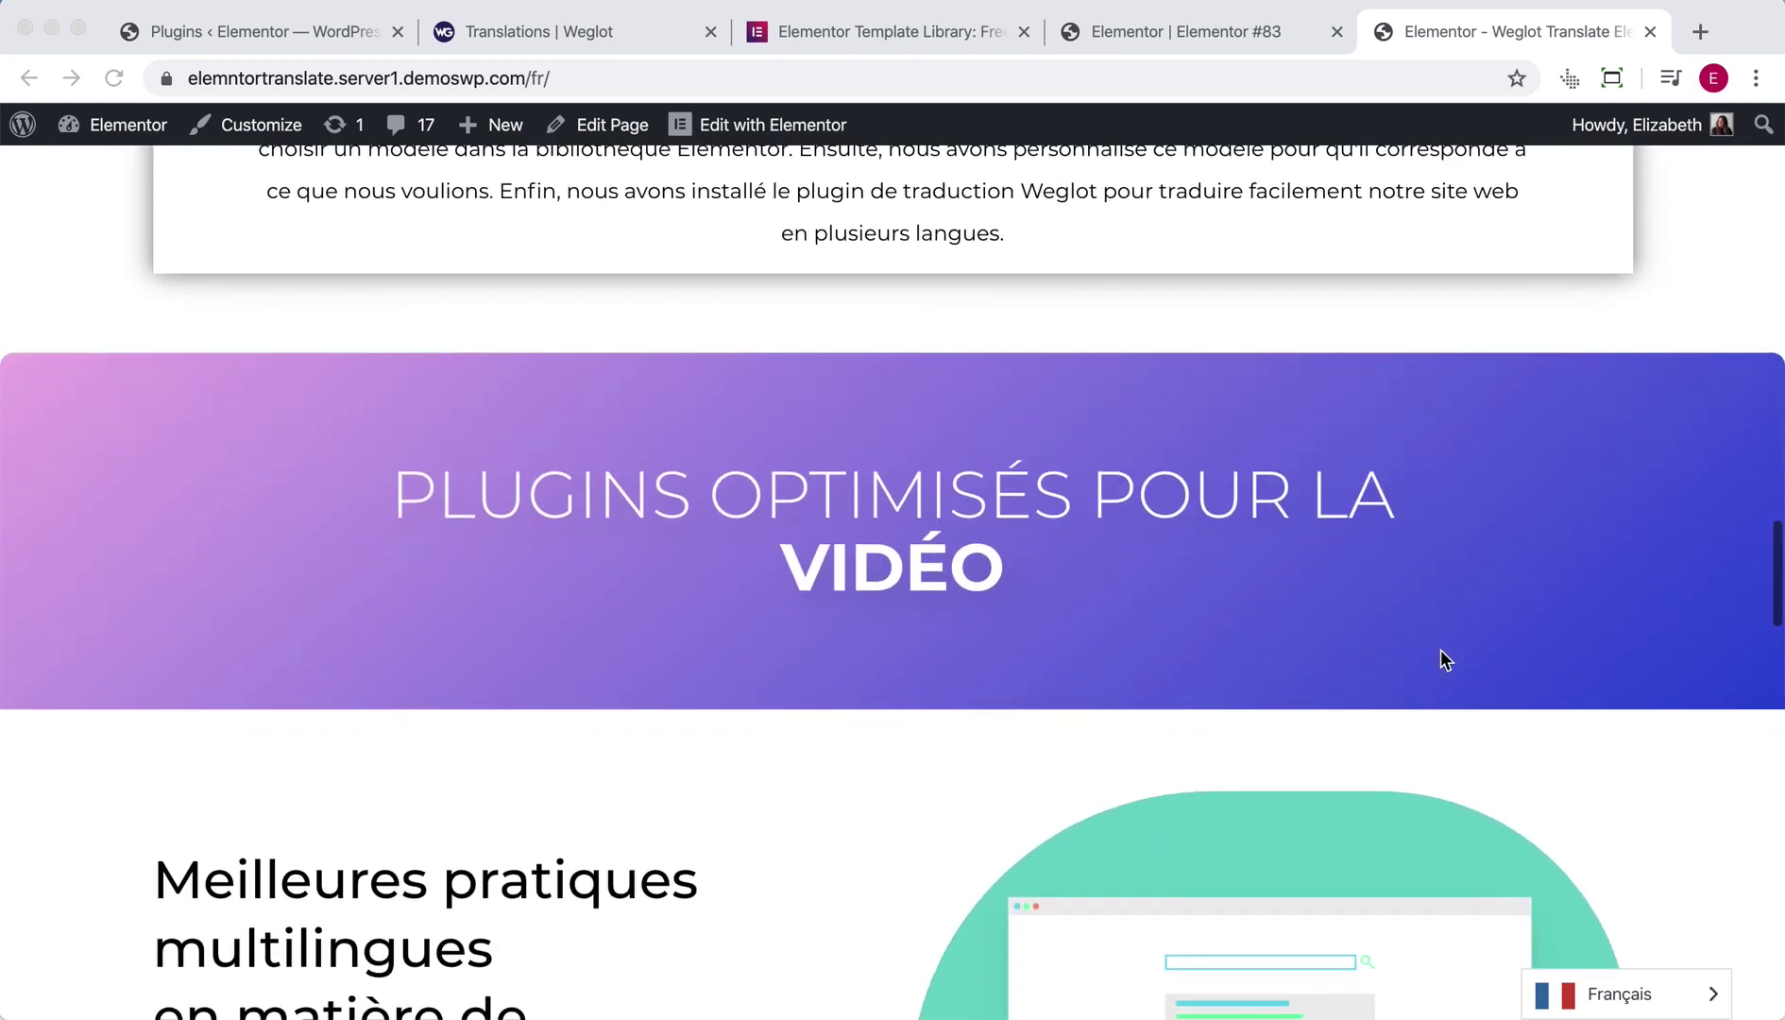
scroll(1441, 650, "down", 2)
scroll(1441, 651, "down", 2)
scroll(1440, 651, "down", 2)
scroll(1441, 652, "down", 2)
scroll(1441, 656, "down", 1)
scroll(1441, 656, "down", 2)
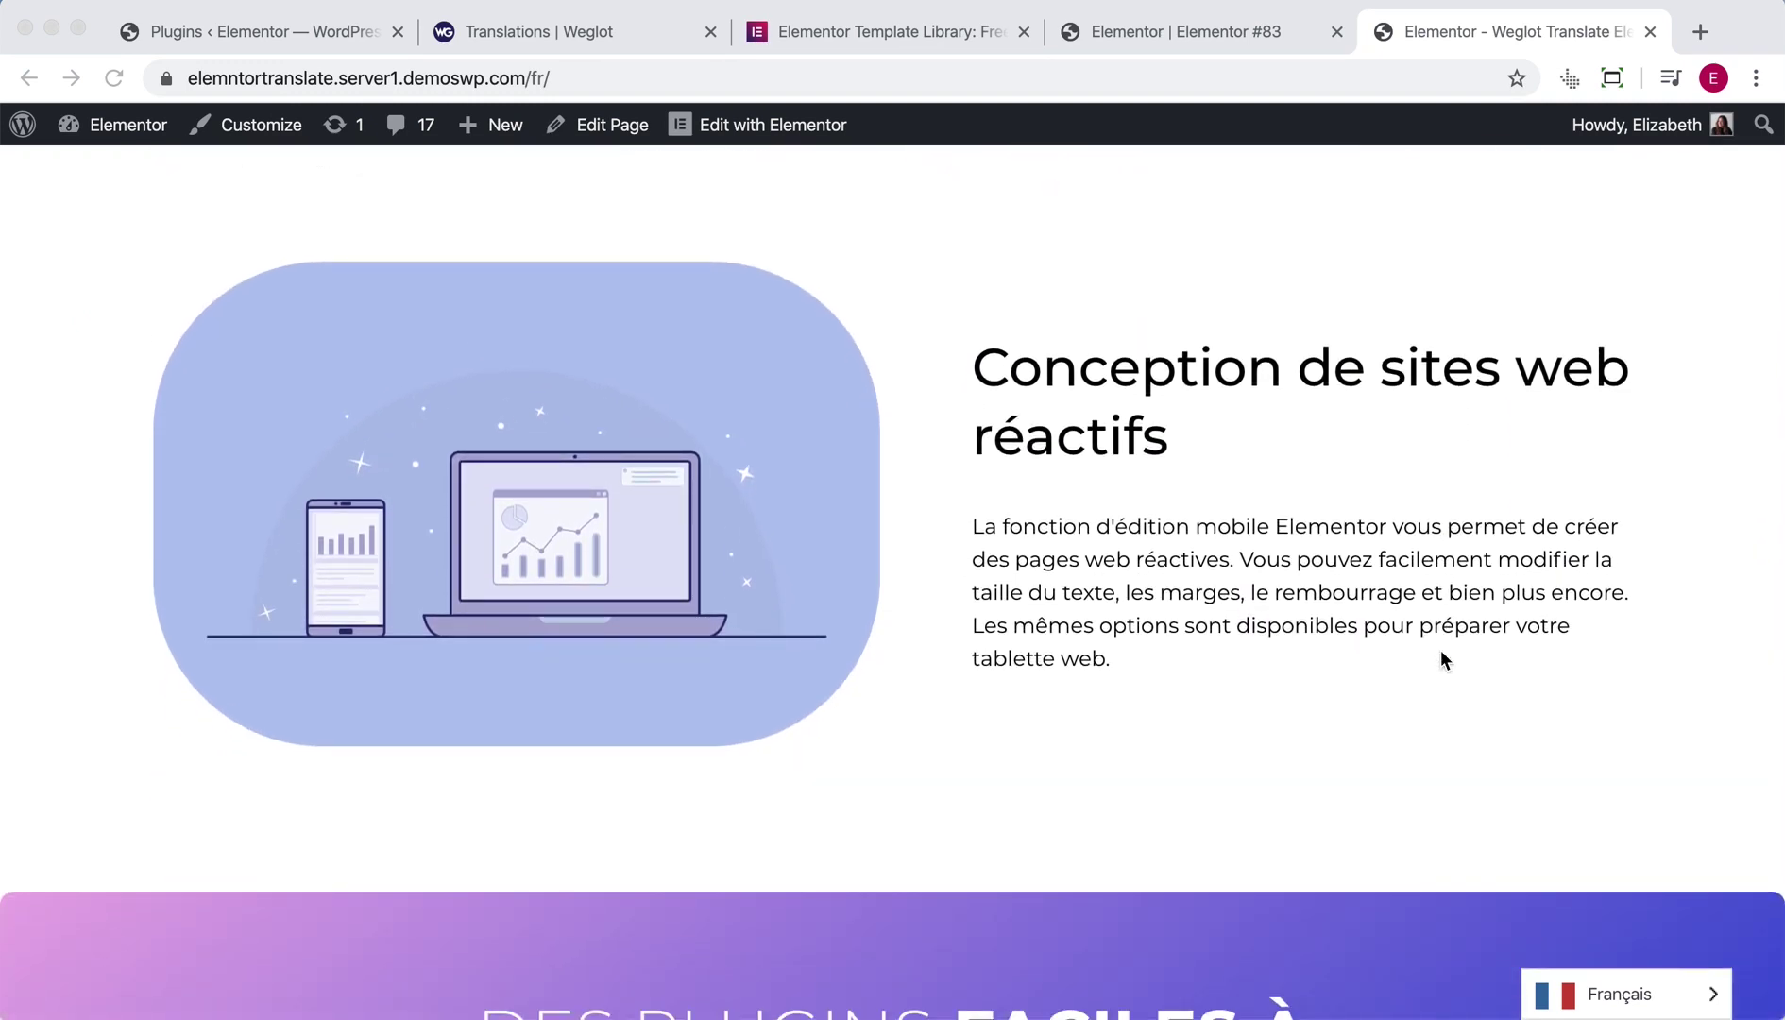
scroll(1440, 659, "down", 2)
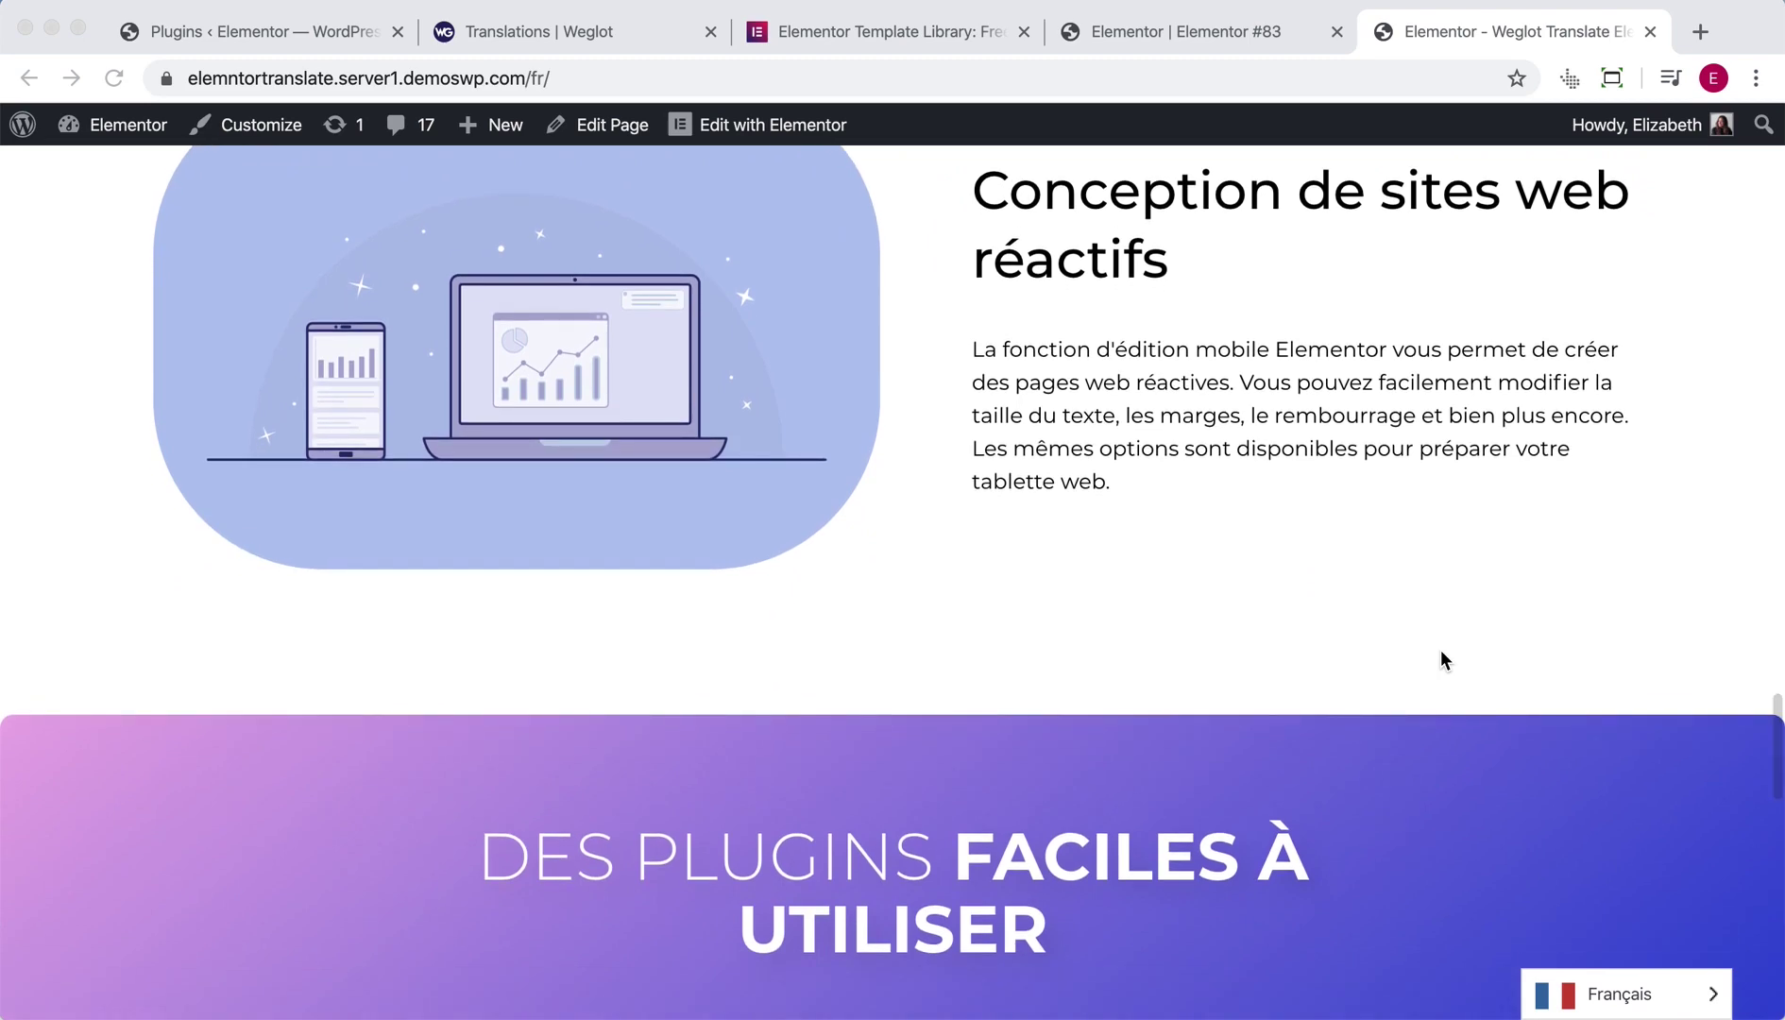